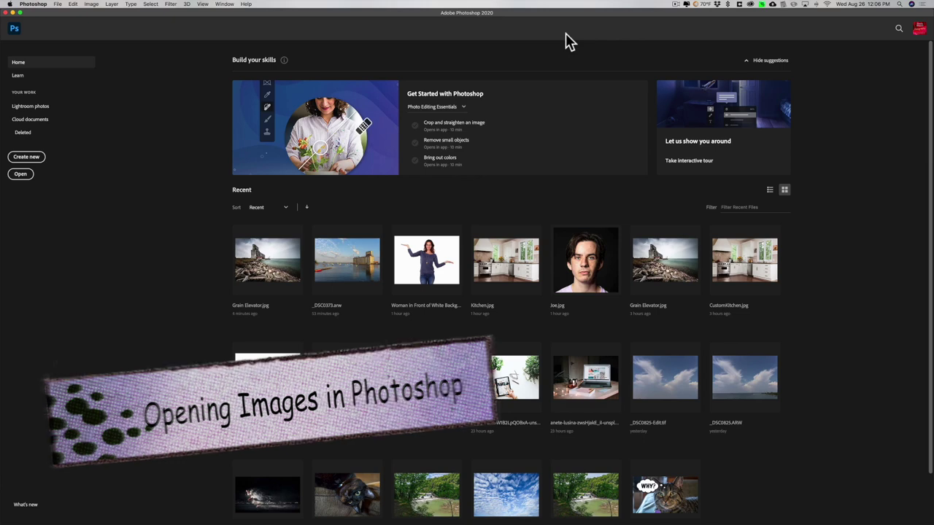
Step: Open Grain Elevator.jpg, Joe.jpg, Kitchen.jpg and Woman in Front of White Background.jpg together from the Photoshop Images folder
left_click(61, 7)
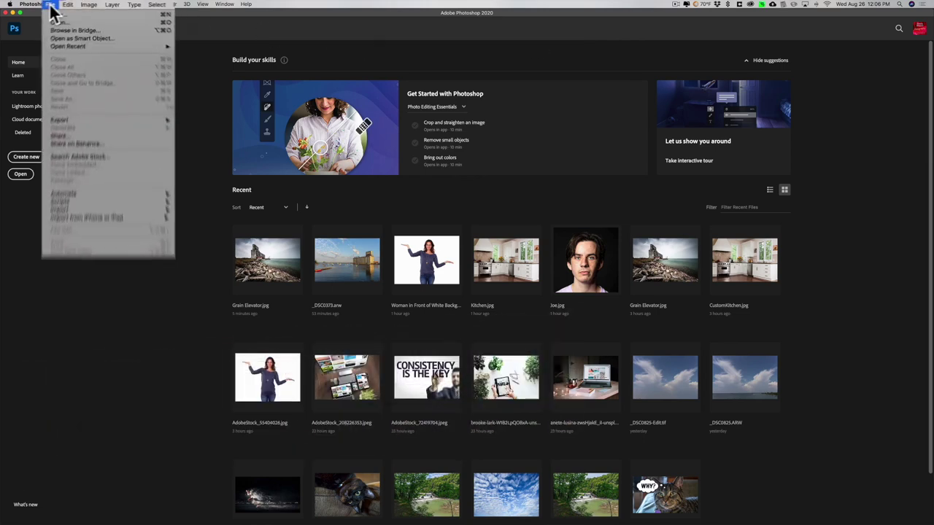
left_click(62, 20)
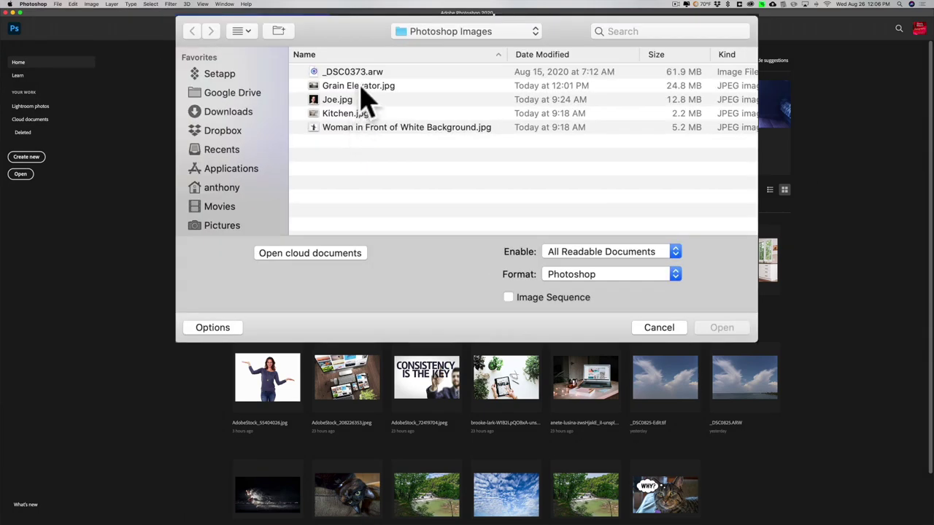
left_click(361, 87)
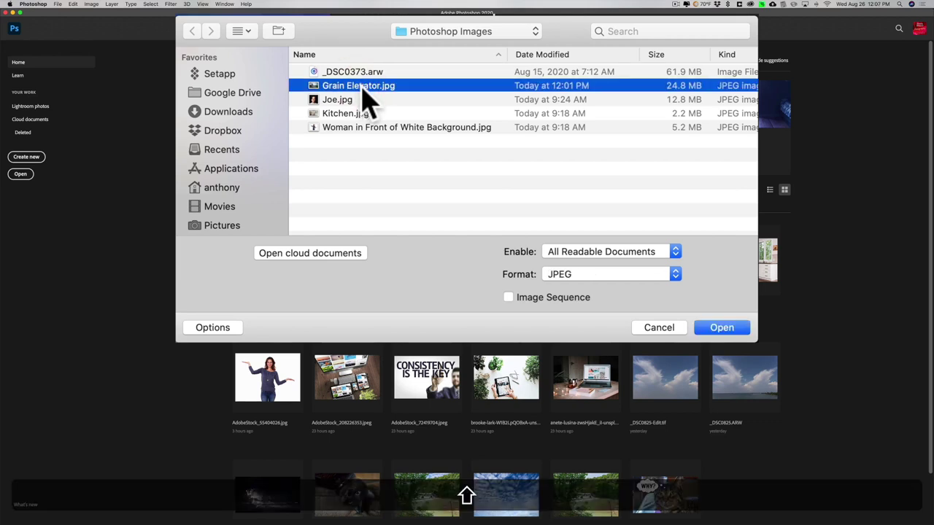
left_click(365, 127, "shift")
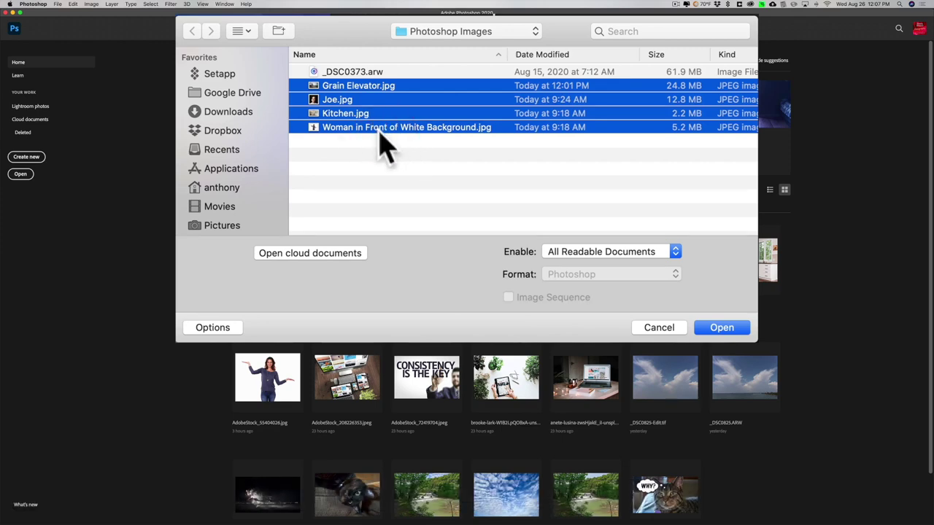
left_click(718, 328)
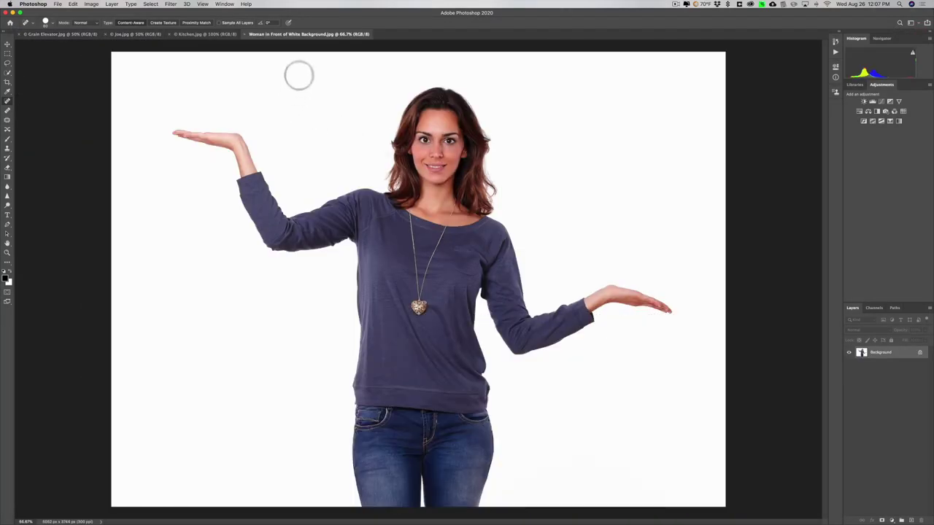
Step: View each of the four open images in turn and end on Grain Elevator.jpg
left_click(217, 35)
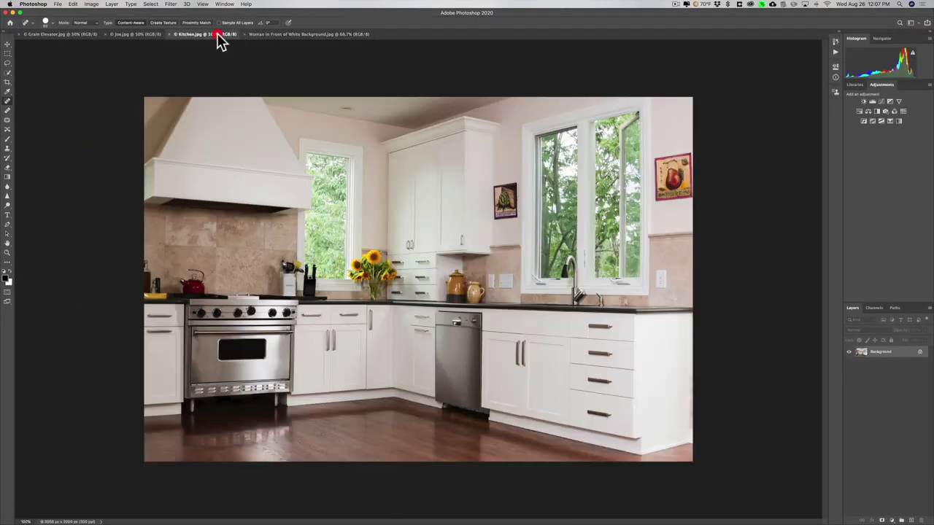
left_click(154, 35)
left_click(78, 33)
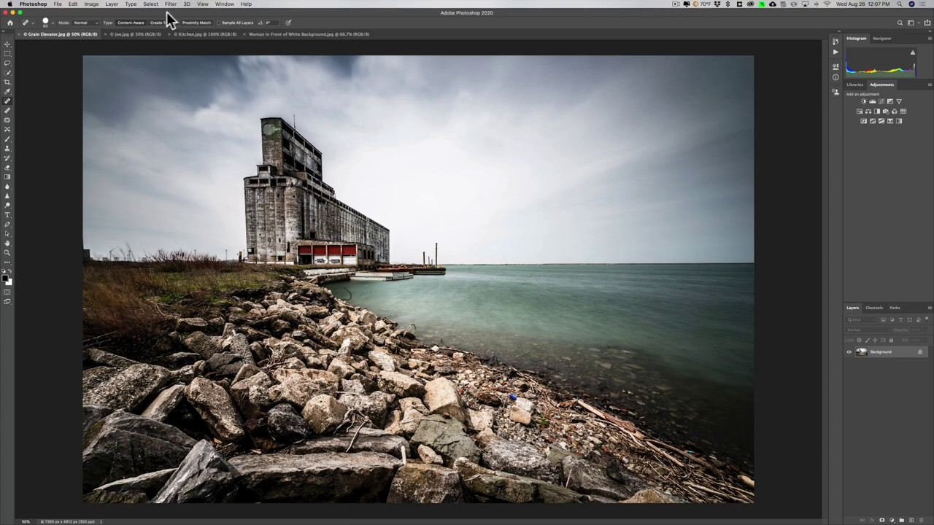
left_click(141, 34)
left_click(197, 34)
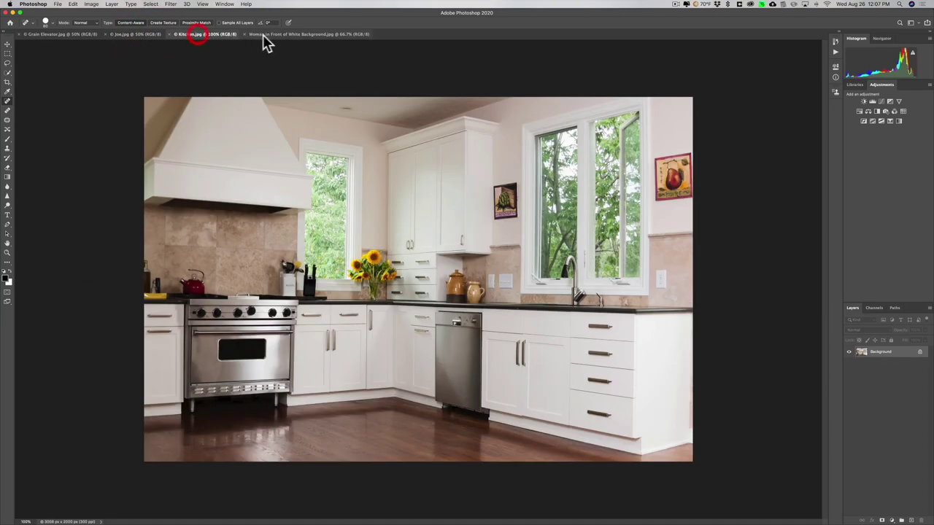
left_click(268, 34)
left_click(78, 34)
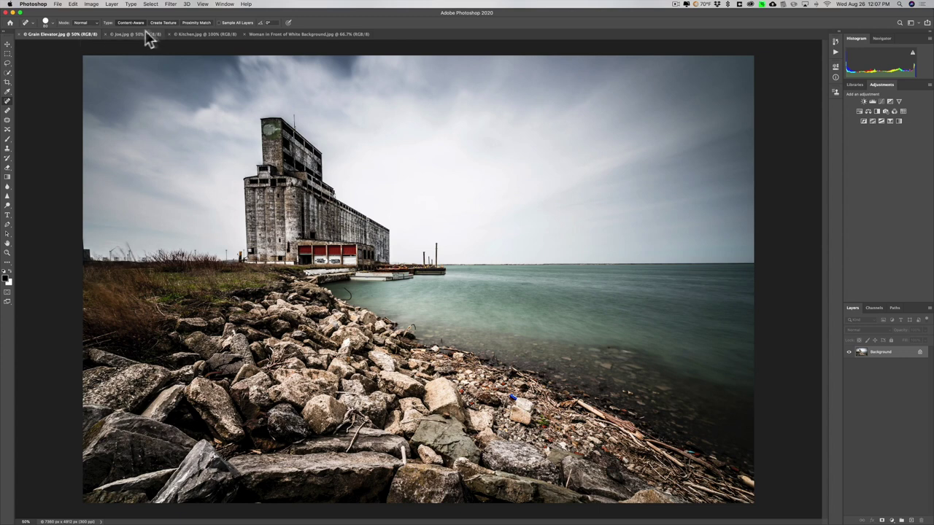
Step: Preview the Essentials, 3D, Motion, Painting, and Graphic and Web workspaces in turn and return to Photography
left_click(912, 22)
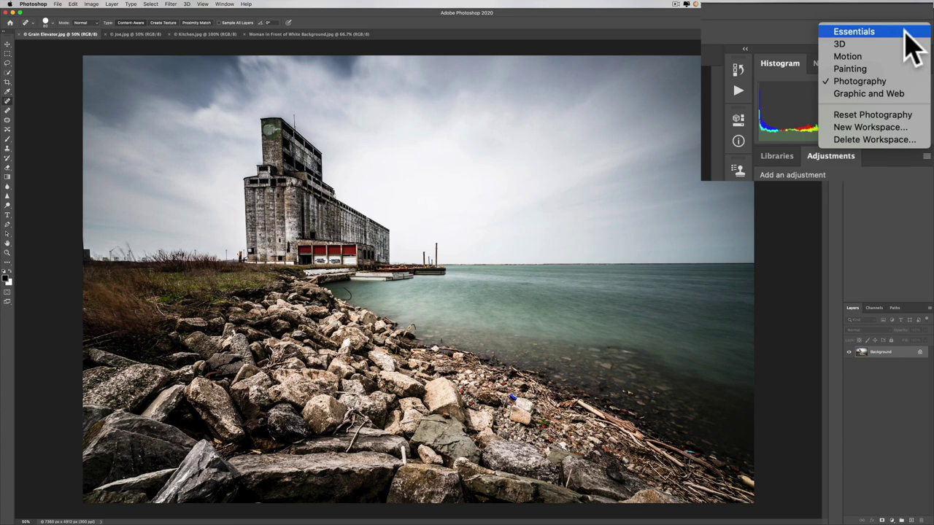
left_click(892, 33)
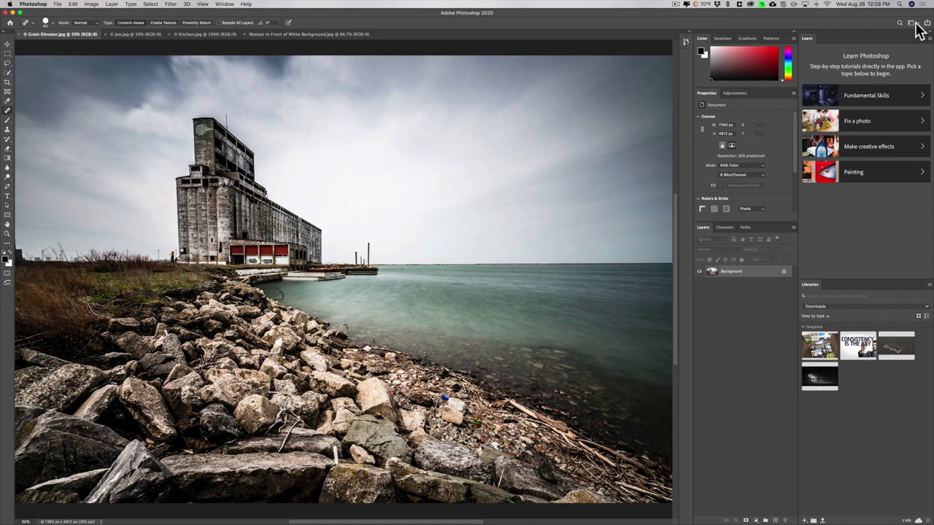
left_click(916, 23)
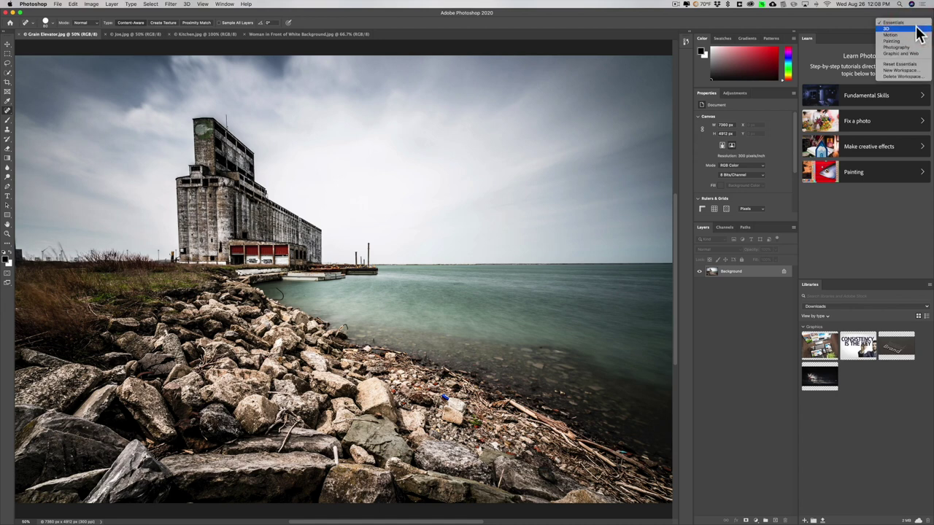
left_click(916, 30)
left_click(921, 25)
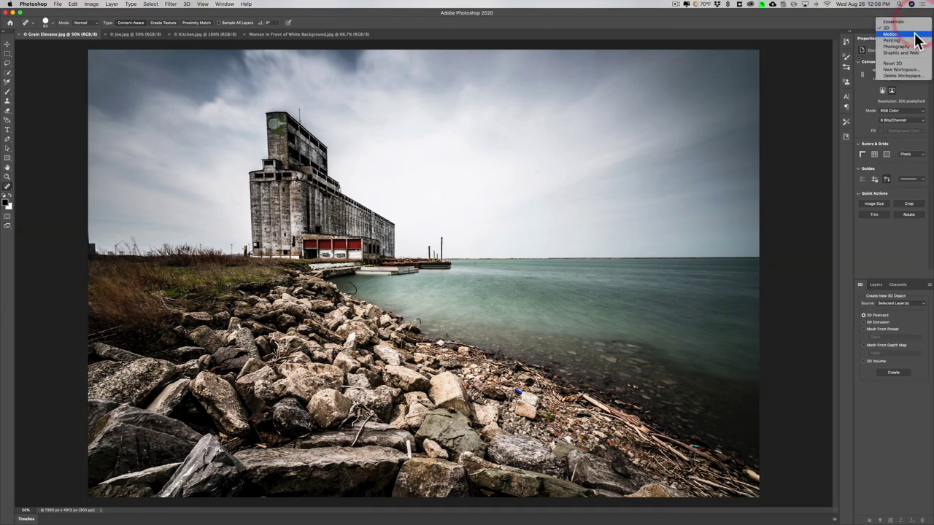
left_click(915, 34)
left_click(918, 25)
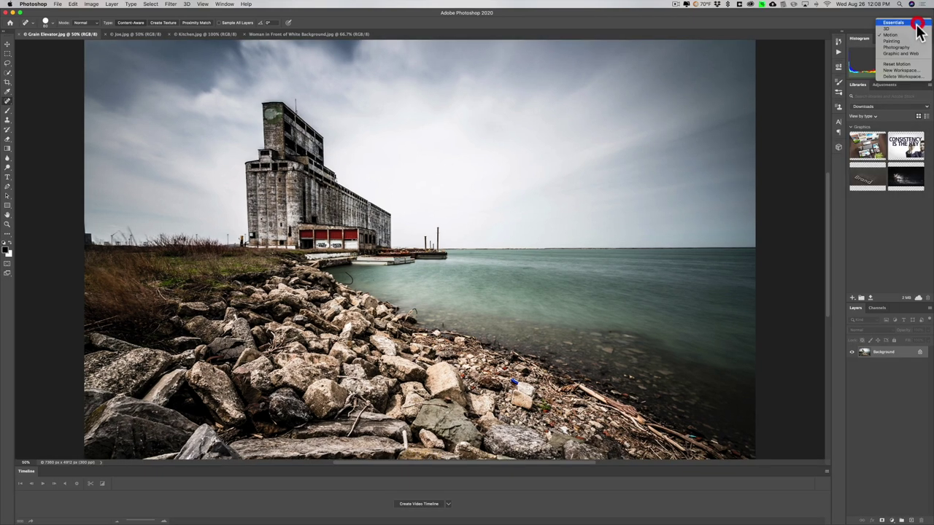
left_click(912, 42)
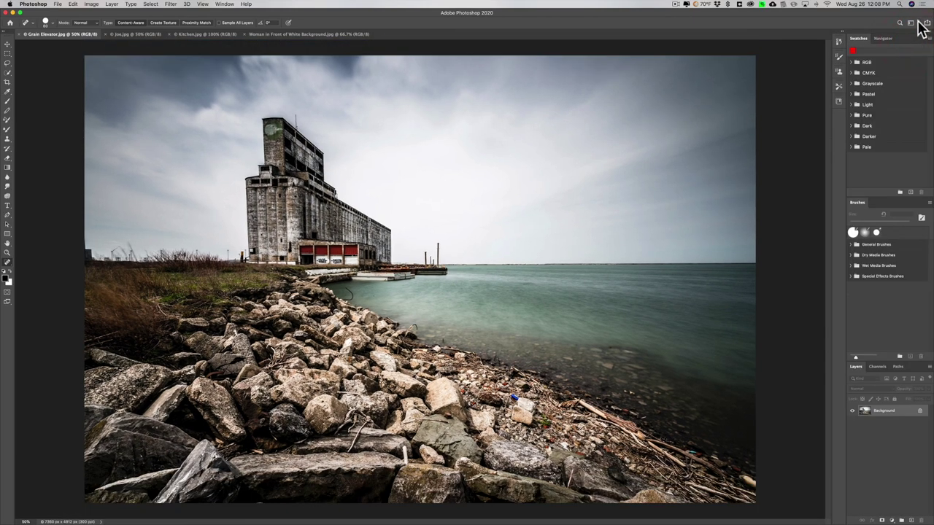
left_click(920, 24)
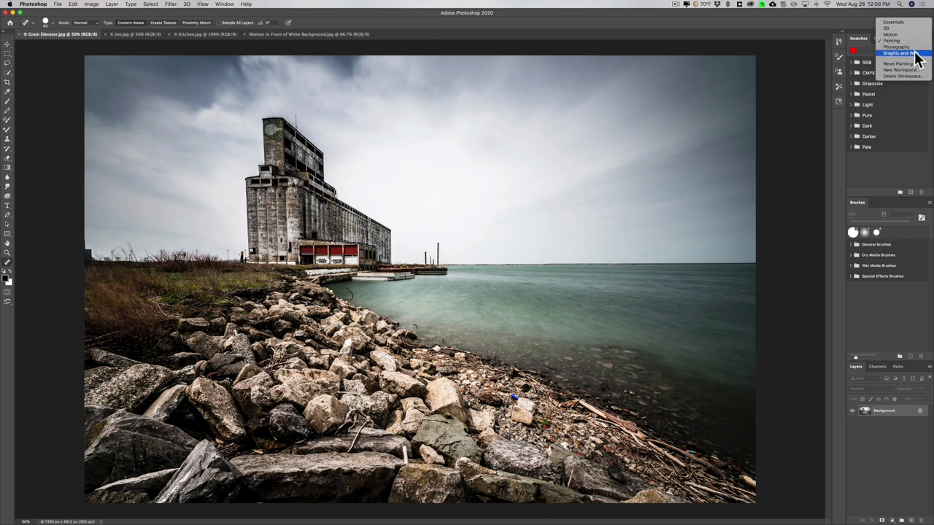
left_click(916, 54)
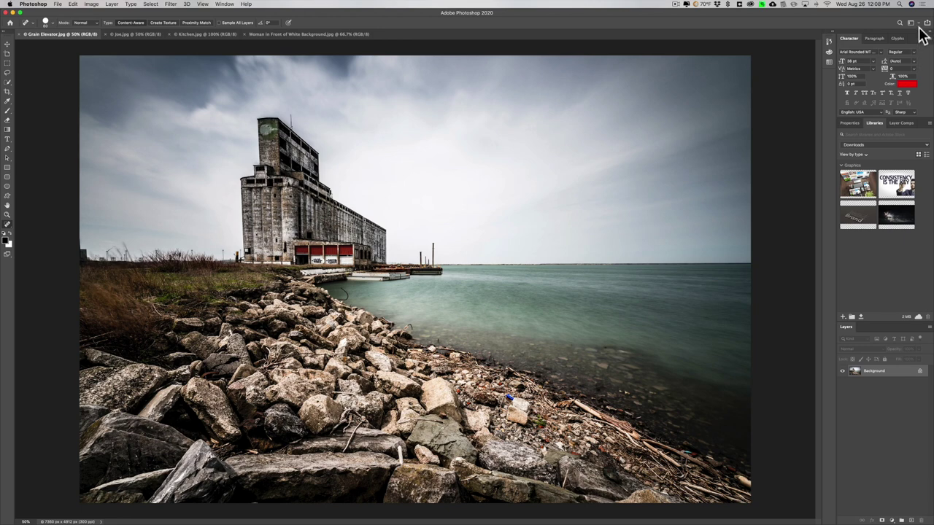
left_click(914, 22)
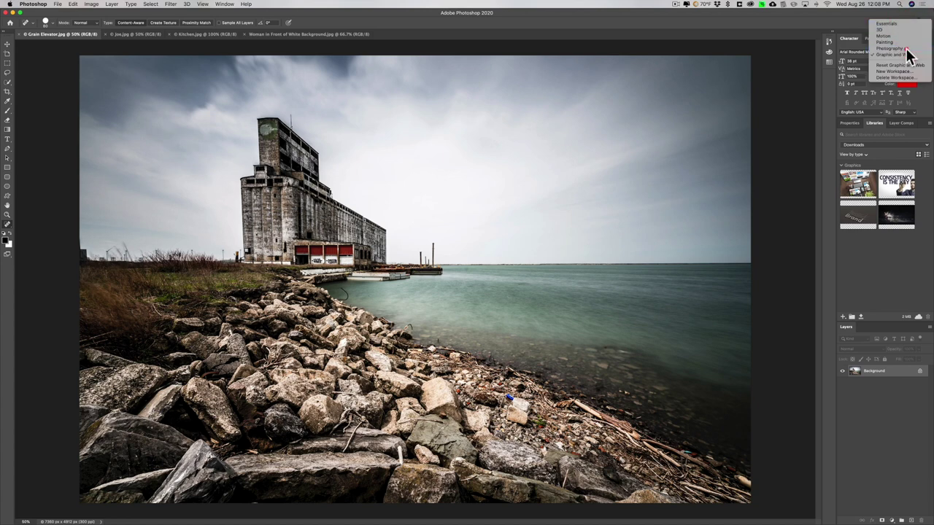
left_click(905, 49)
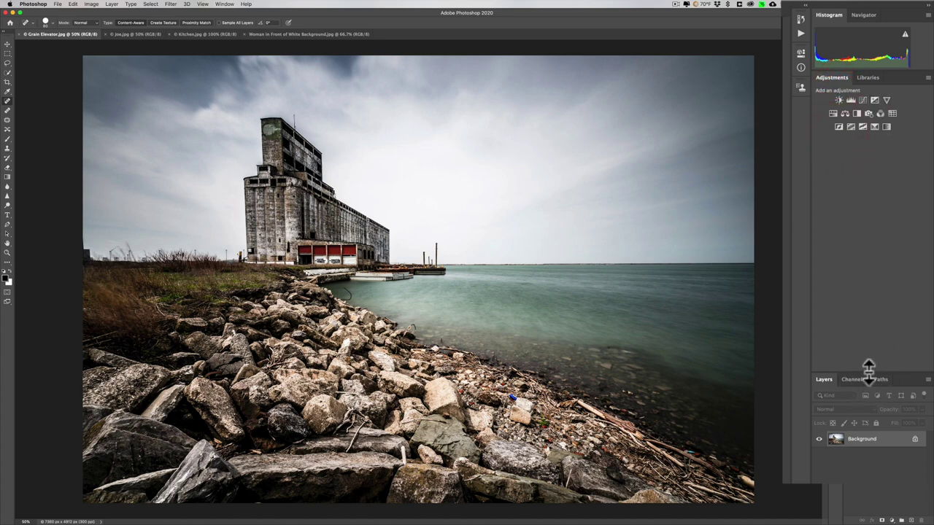
Step: Extend the Layers panel group upward to just below Adjustments and float the Layers panel over the image's sky area
left_click_drag(868, 371, 866, 175)
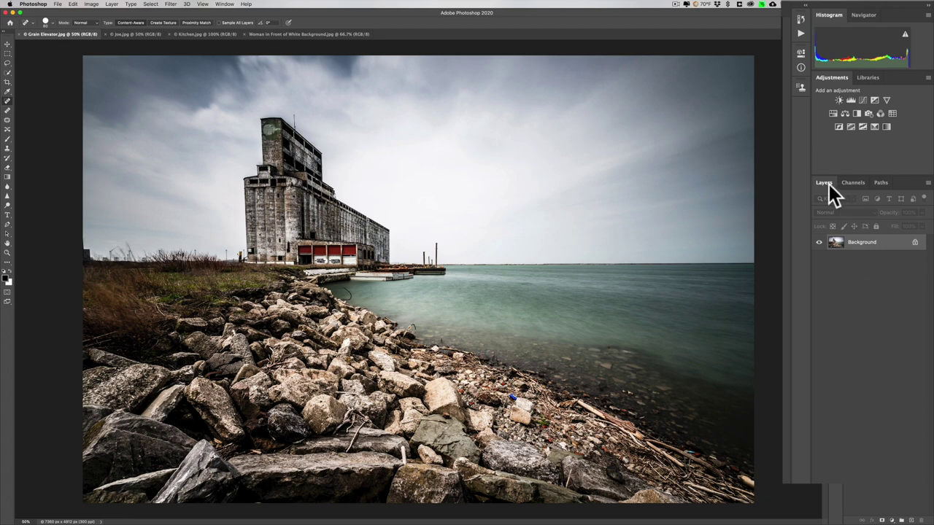
left_click_drag(829, 182, 677, 149)
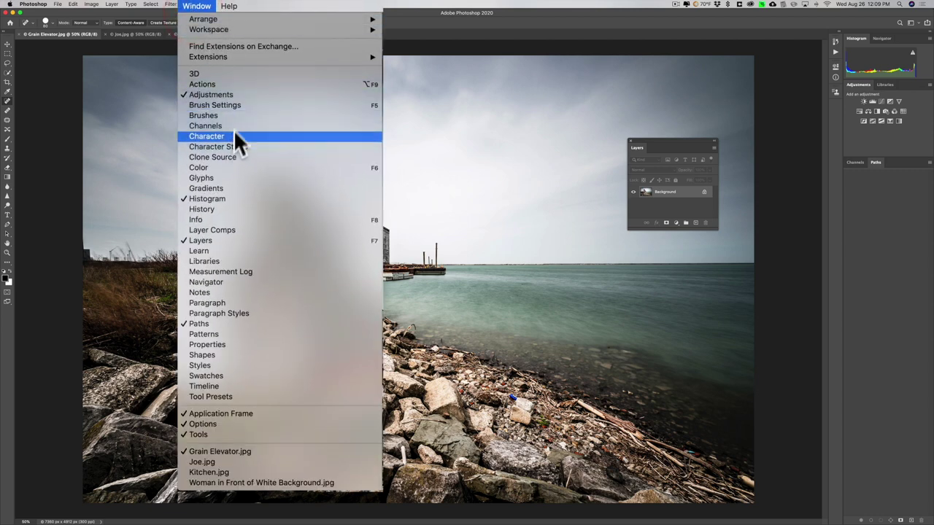
Step: Hide the Adjustments panel and show it again
left_click(230, 93)
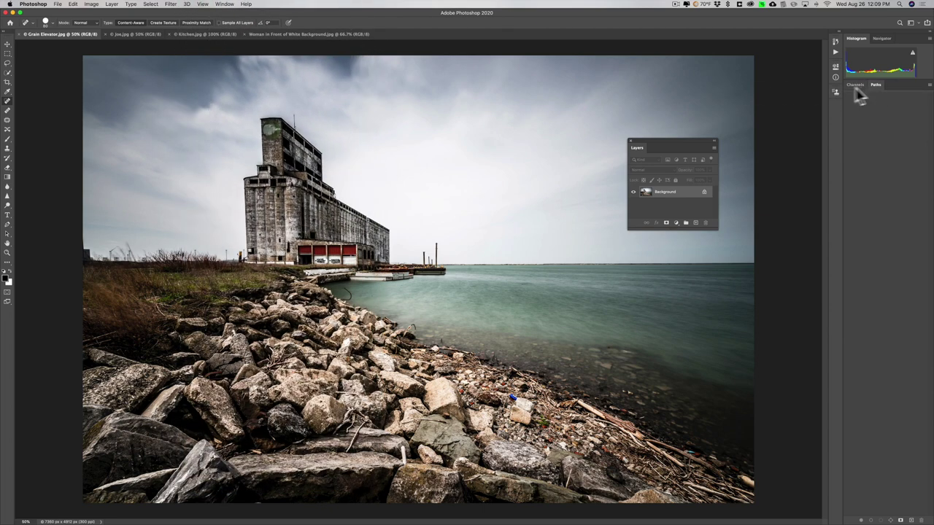
left_click(223, 4)
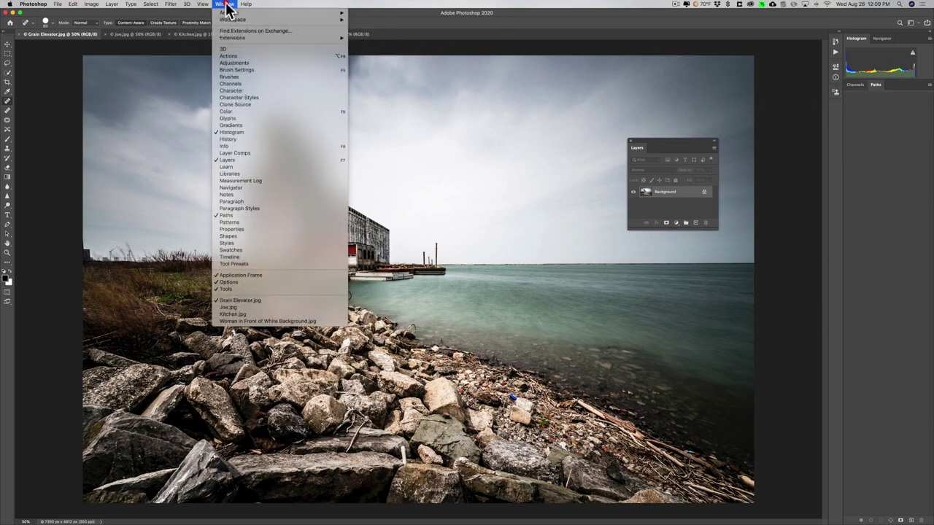
left_click(234, 62)
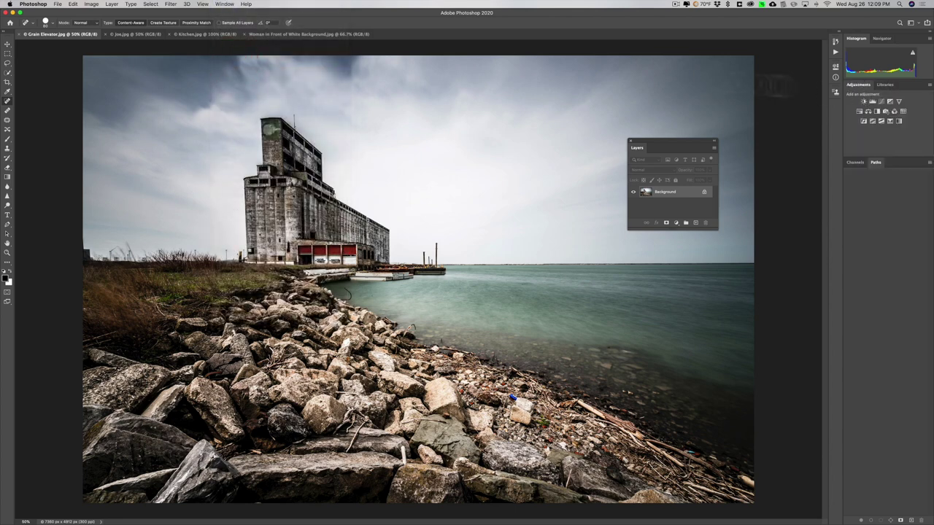
Step: Add the Character panel to the workspace, look at its font list, and collapse the panel to its icon
left_click(224, 4)
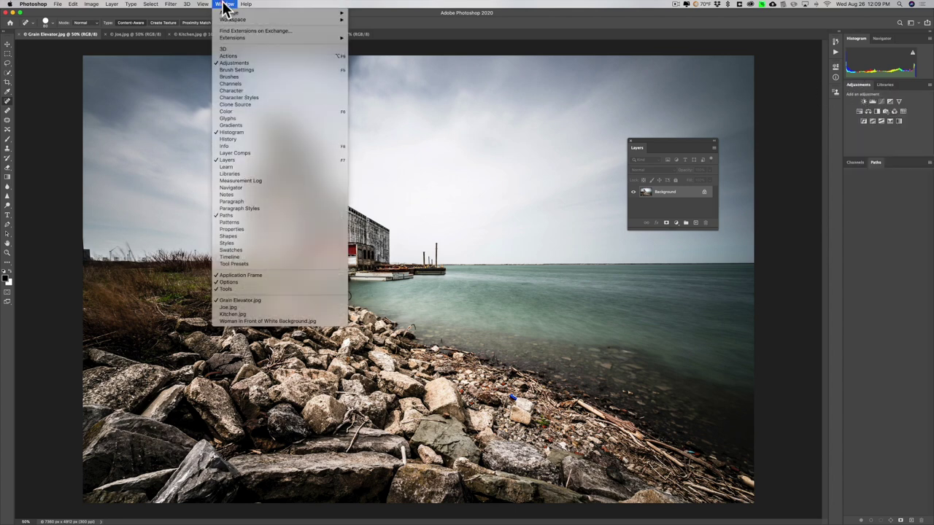
left_click(239, 88)
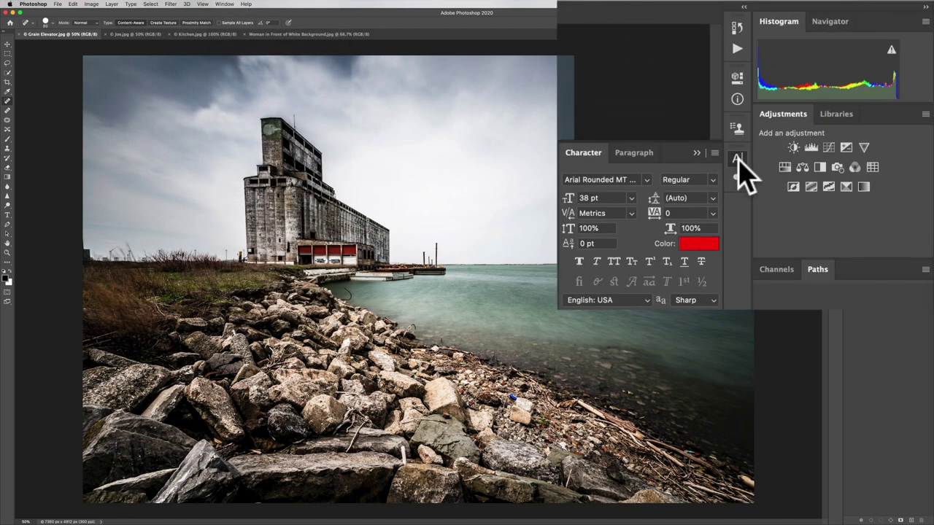
left_click(647, 179)
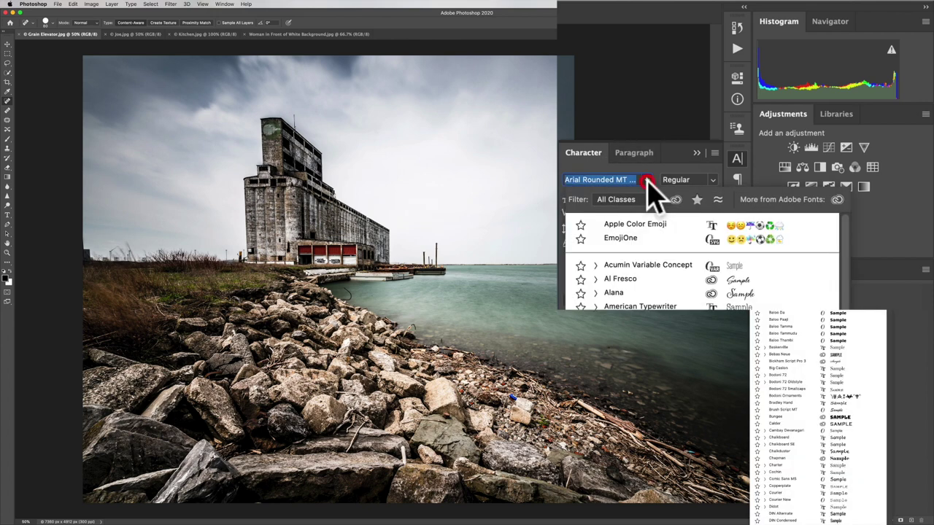
left_click(647, 180)
left_click(835, 109)
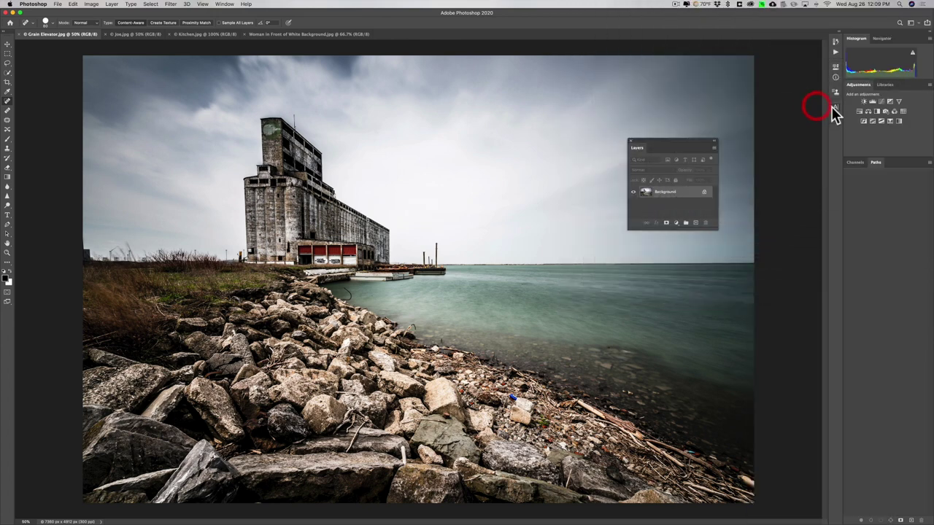
left_click(835, 110)
left_click(836, 110)
left_click(224, 4)
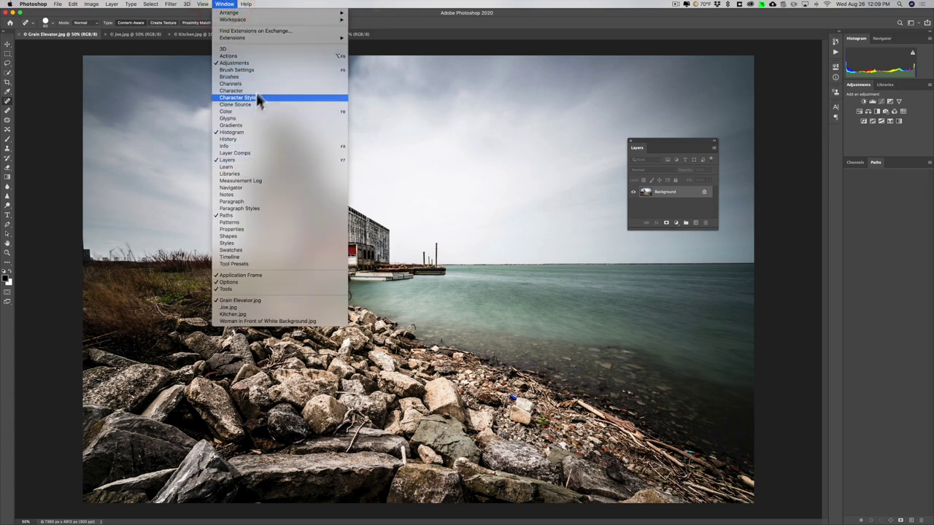
left_click(419, 8)
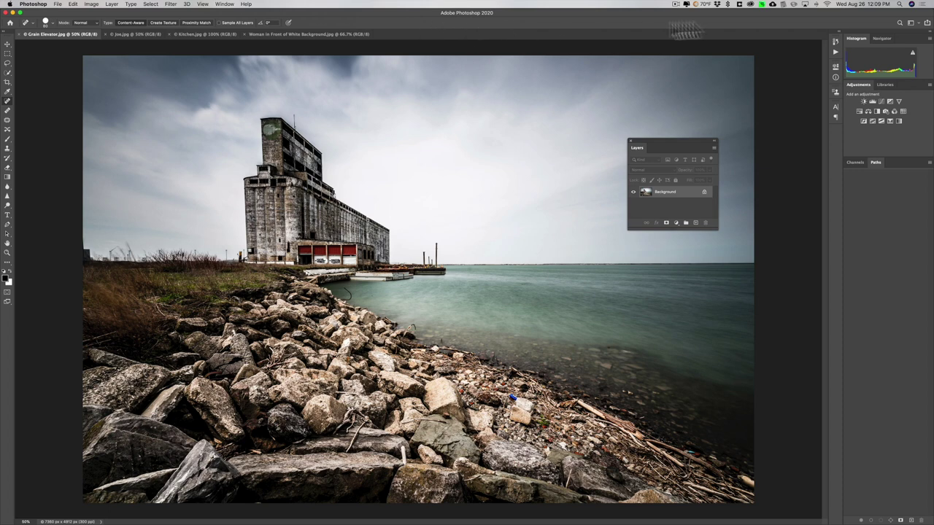
Step: View the capture options for saving a new workspace and cancel without saving one
left_click(901, 30)
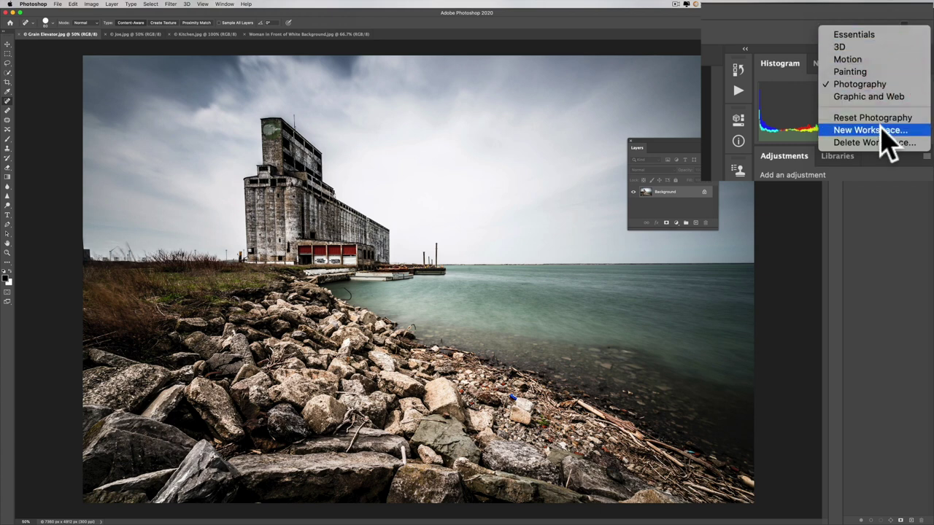
left_click(883, 129)
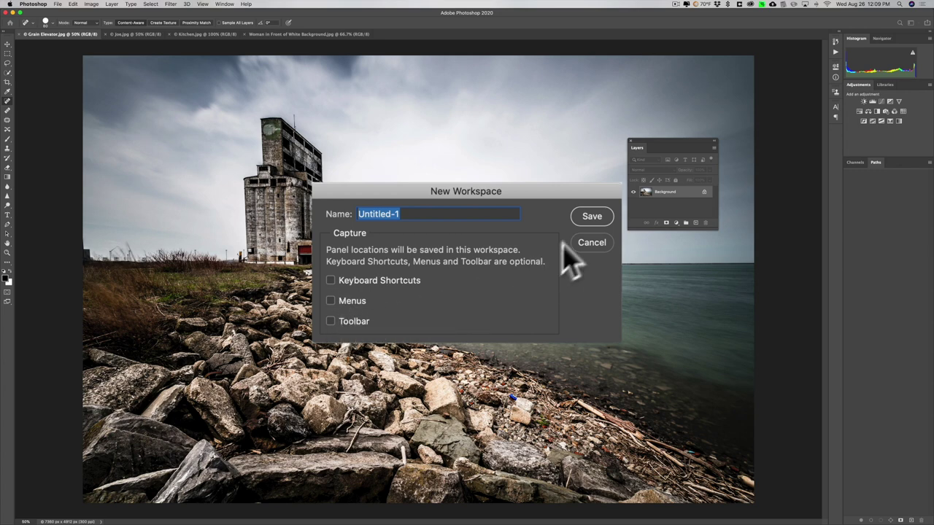
left_click(591, 243)
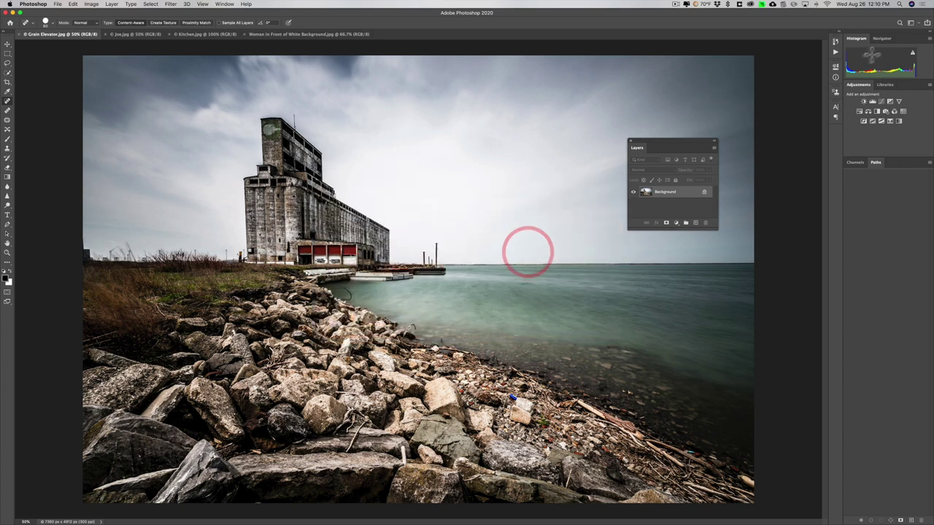
left_click(923, 22)
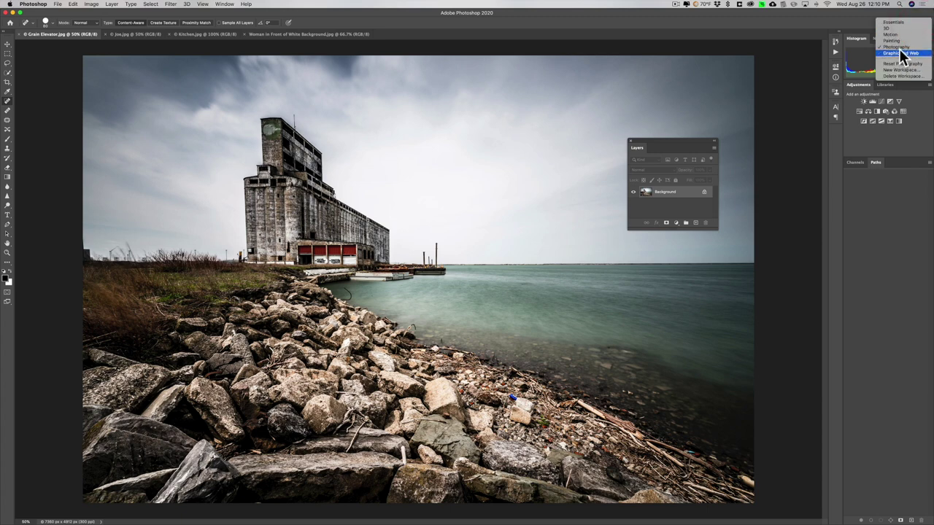
left_click(810, 26)
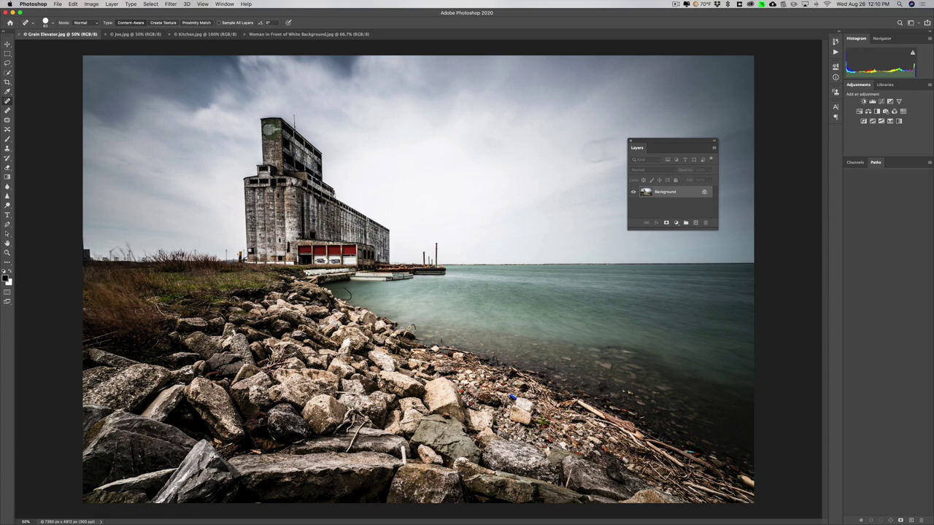
Step: Reset the Photography workspace and rearrange it with Adjustments in front and the Layers panel group extended upward
left_click(912, 22)
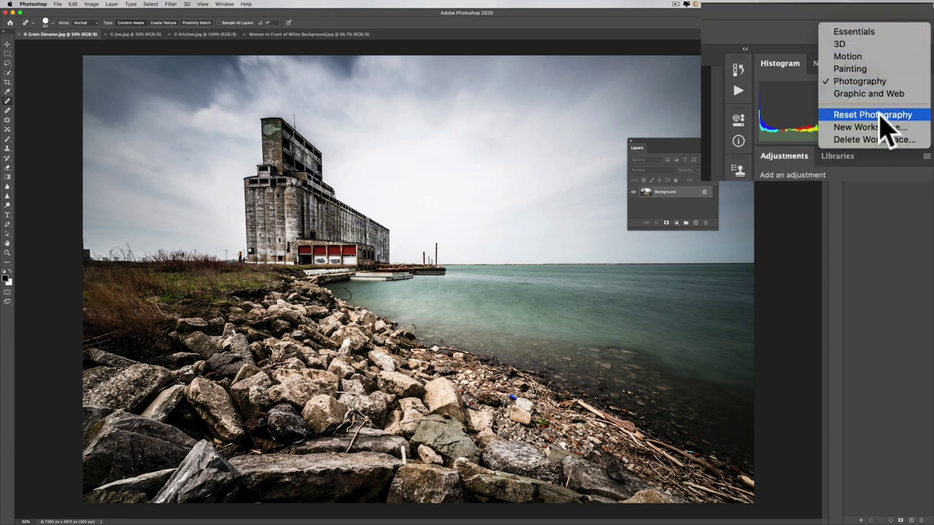
left_click(881, 115)
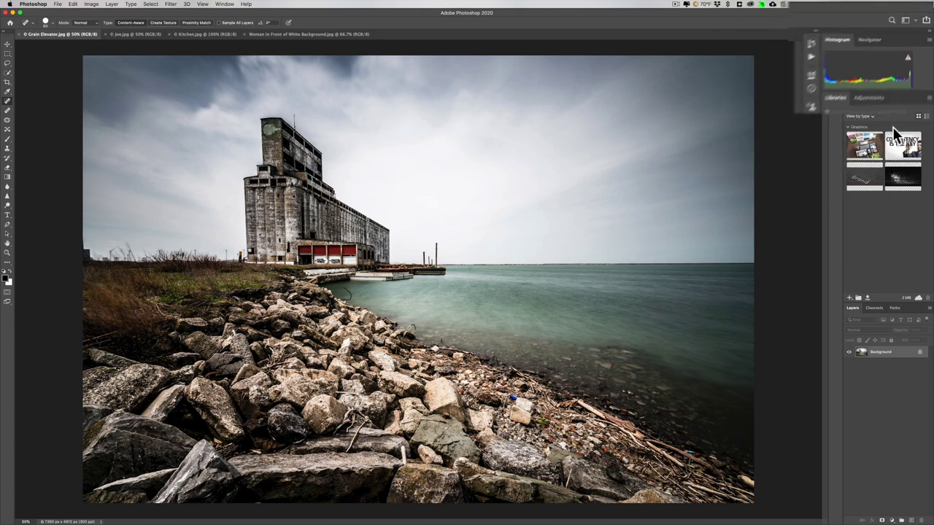
left_click(879, 86)
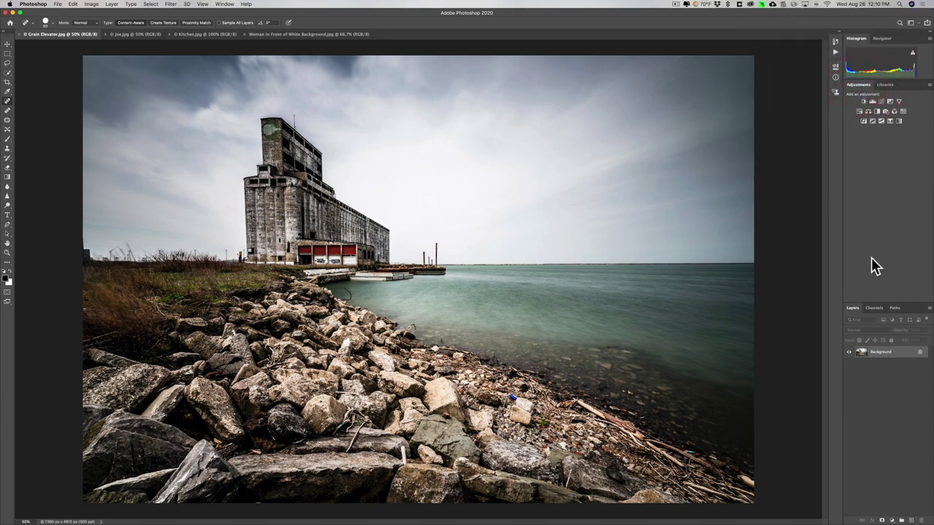
left_click_drag(877, 300, 876, 173)
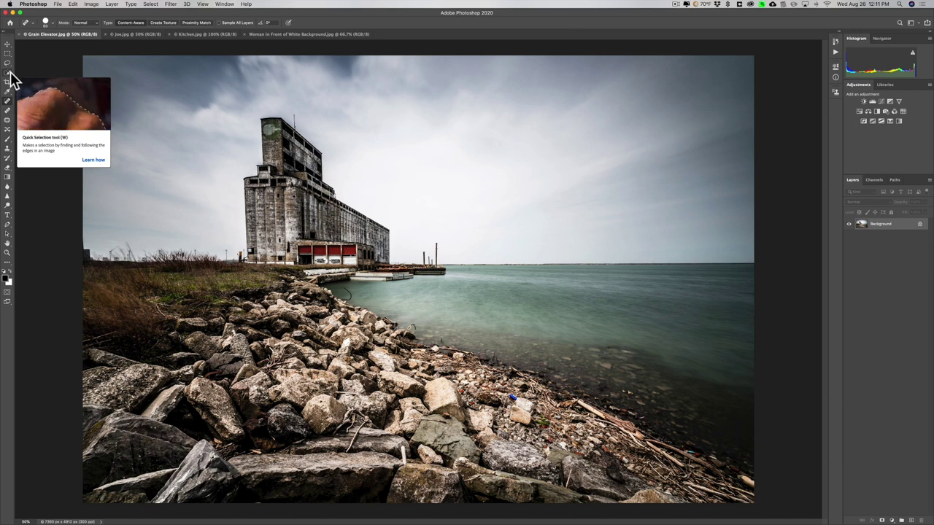
Step: Choose the Magic Wand Tool from the Quick Selection tool group and compare its options with those of the Spot Healing Brush
left_click(10, 73)
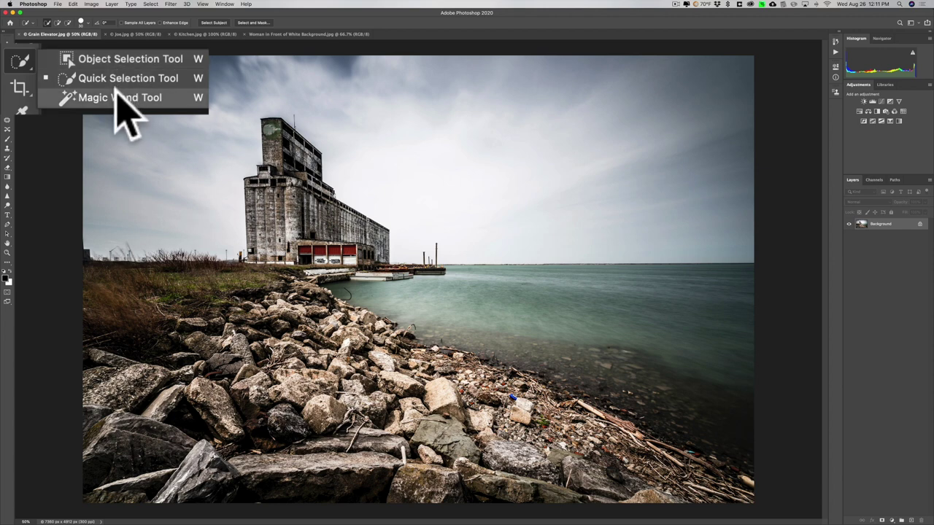
left_click(117, 94)
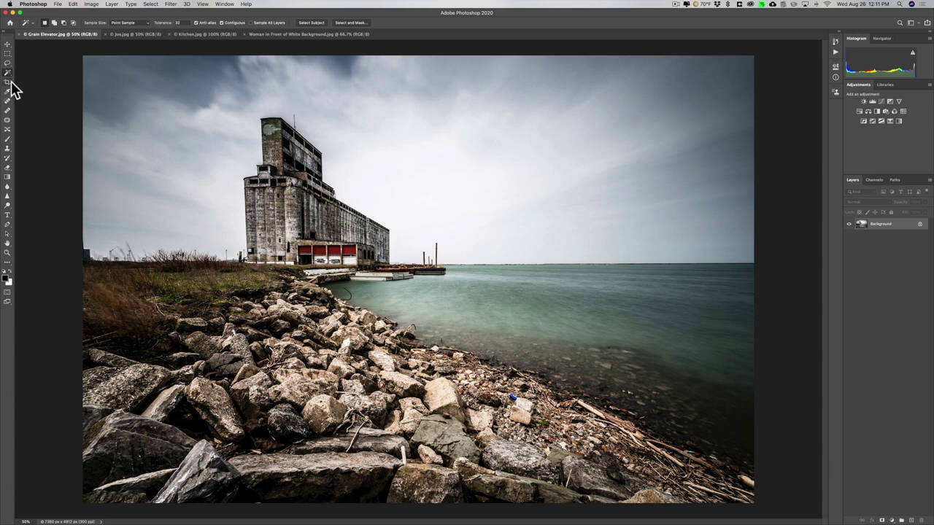
left_click(8, 82)
left_click(7, 101)
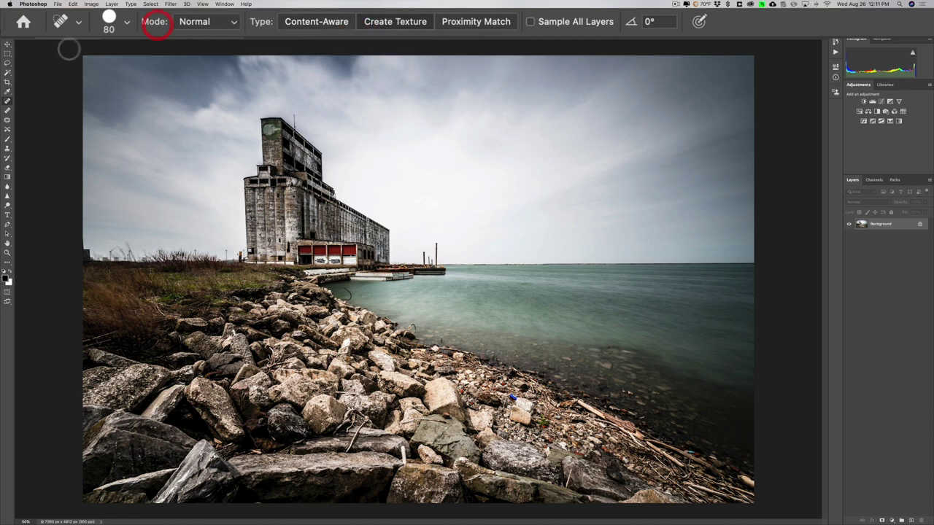
left_click(8, 73)
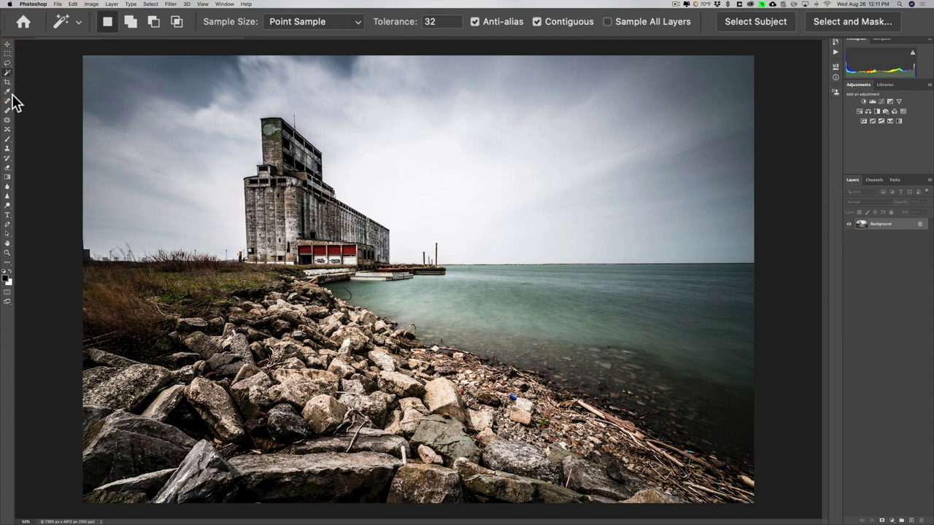
Step: Activate the Brush tool and set its size to 89 px with 100% hardness
left_click(9, 140)
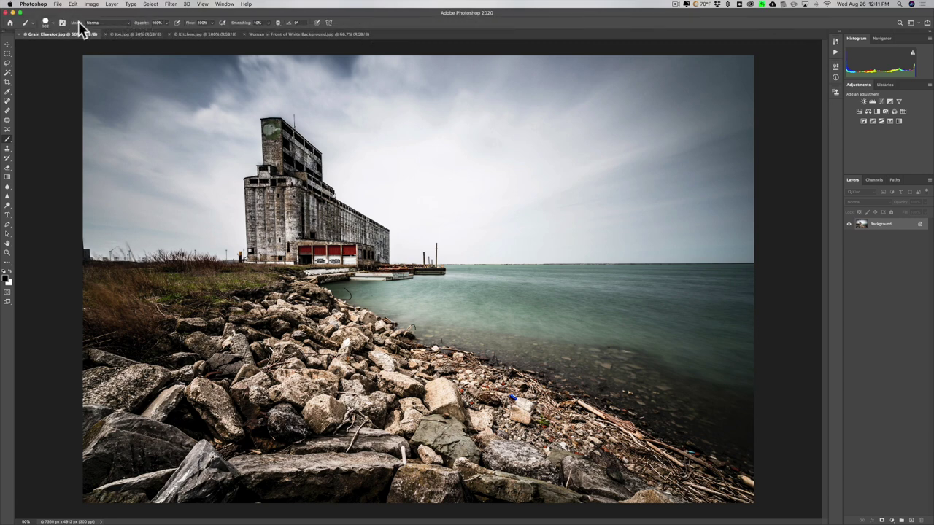
left_click(52, 23)
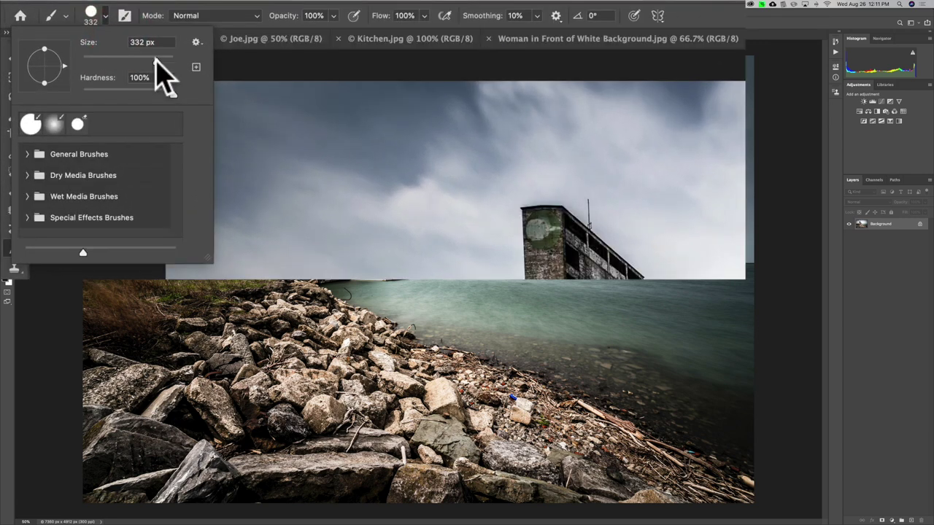
left_click_drag(70, 48, 61, 48)
mouse_move(123, 60)
left_mouse_down()
mouse_move(138, 64)
mouse_move(121, 63)
left_mouse_up()
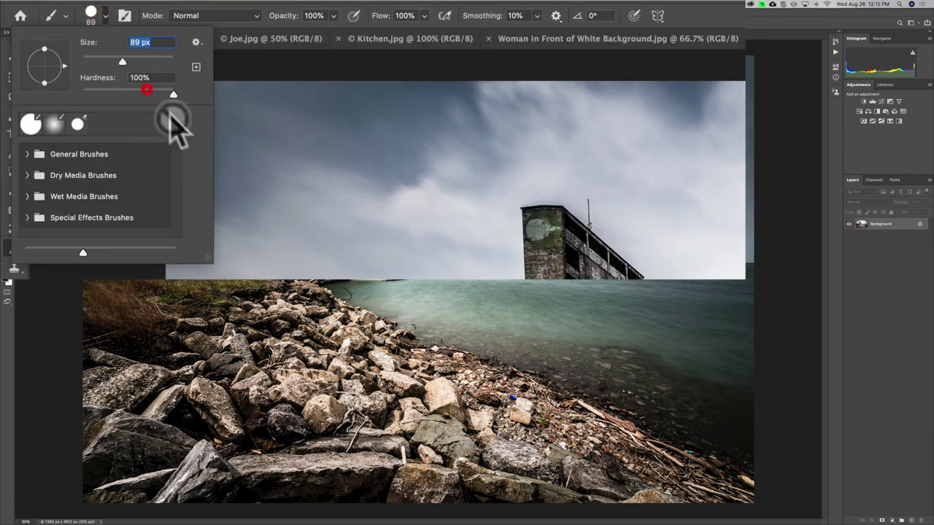
left_click(172, 94)
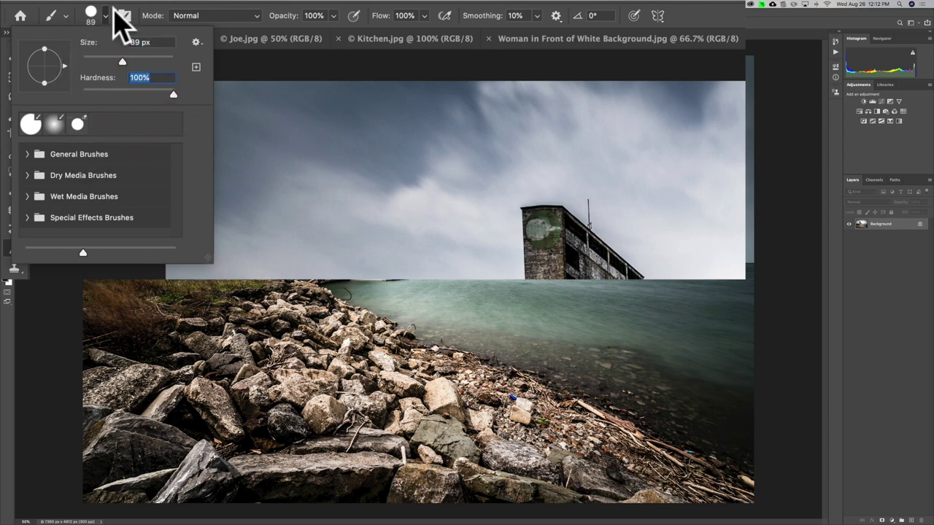
left_click(111, 15)
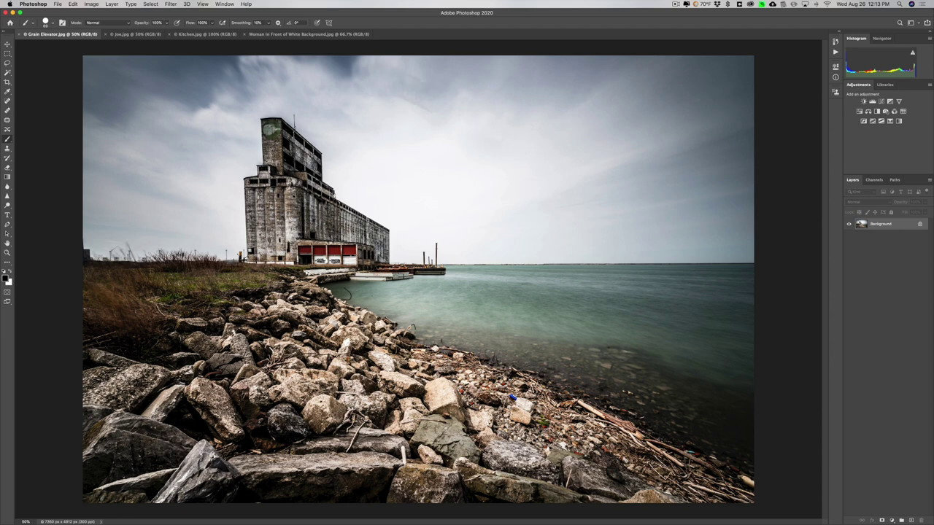
Step: Open the grain elevator image in the Camera Raw Filter and collapse the Basic section
left_click(169, 4)
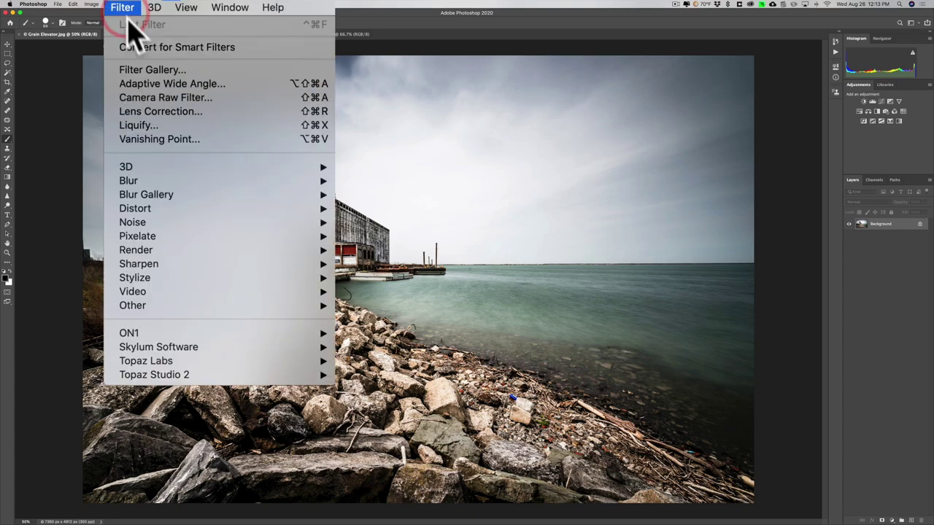
left_click(182, 100)
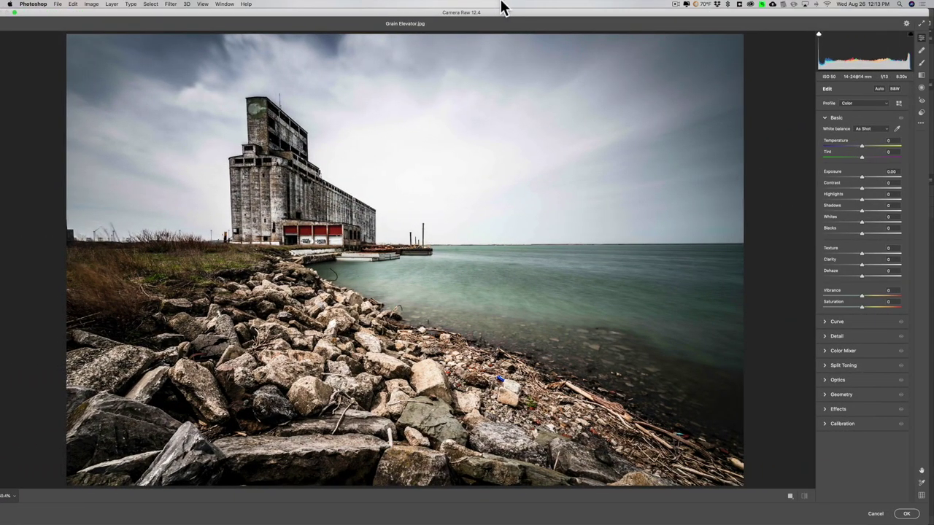
left_click(511, 8)
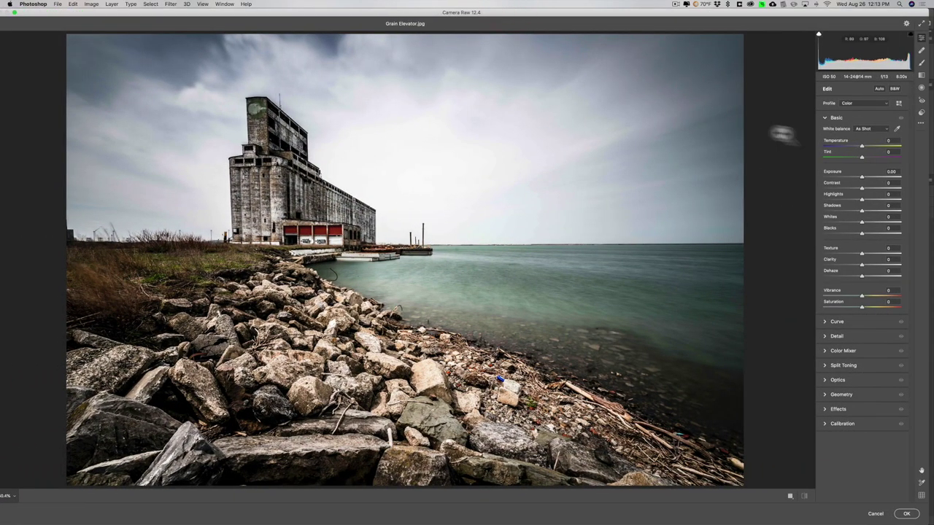
left_click(827, 117)
left_click(827, 118)
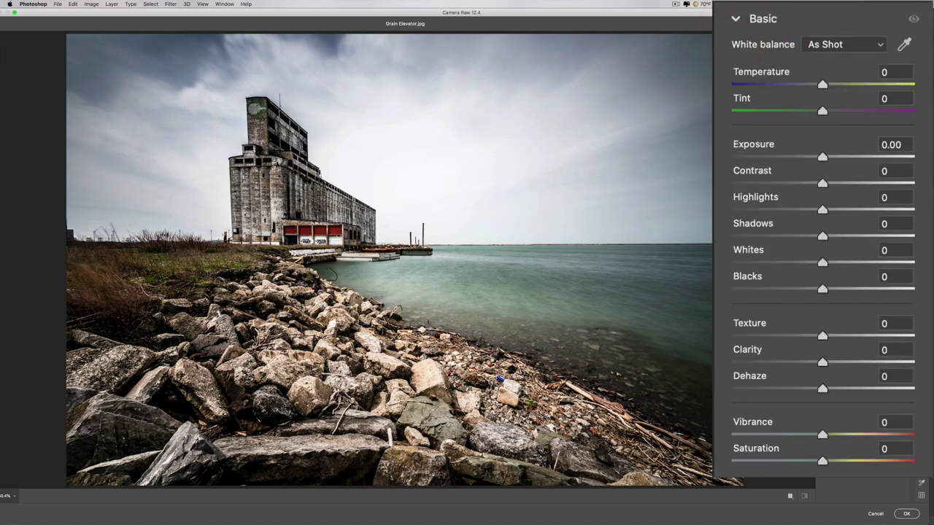
left_click(736, 19)
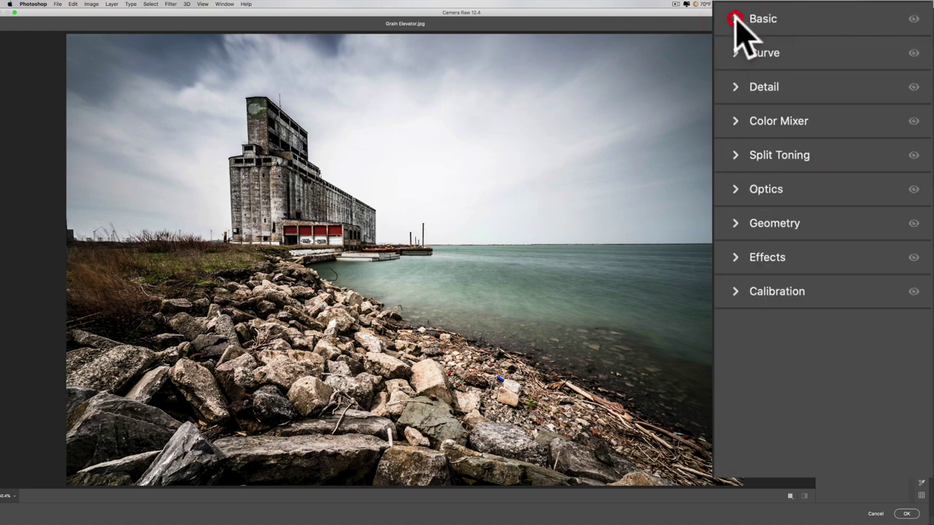
Step: Look through the Curve section's point, channel and parametric curves, and collapse the section
left_click(752, 54)
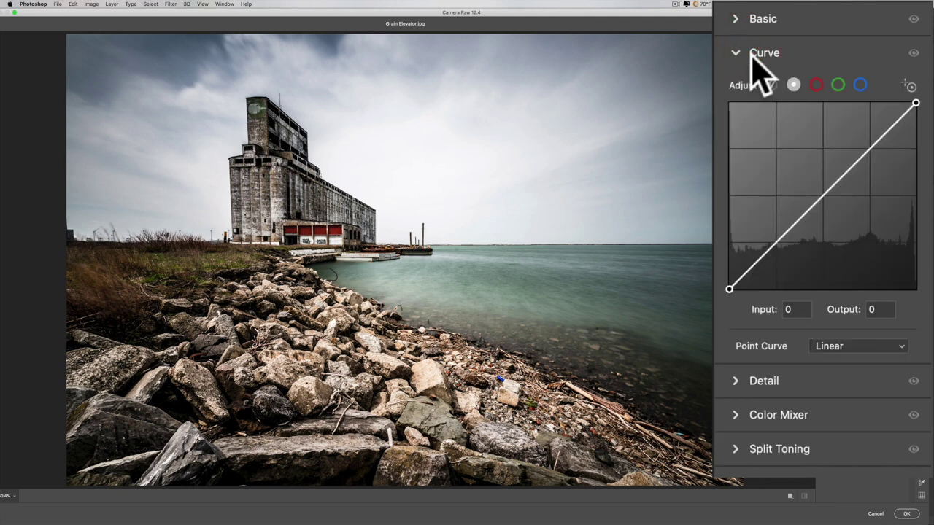
left_click(772, 85)
left_click(802, 85)
left_click(815, 85)
left_click(772, 84)
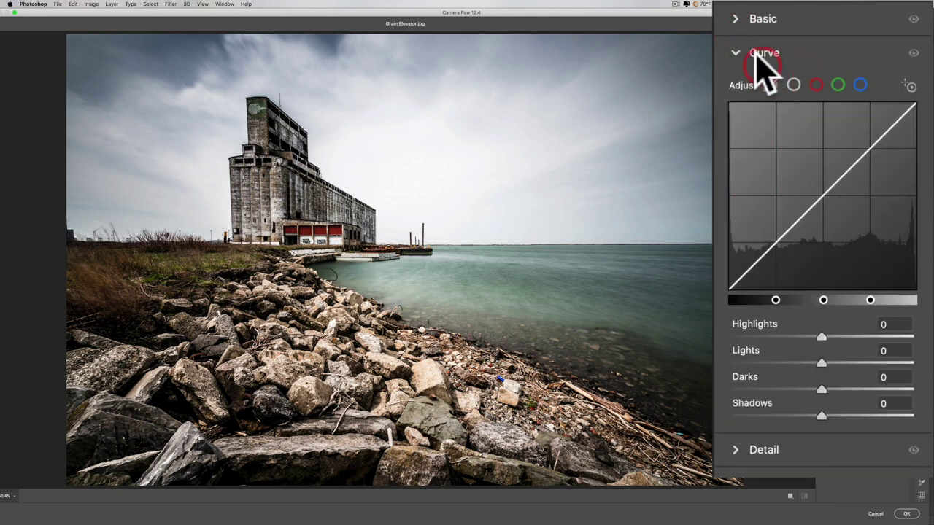
left_click(759, 54)
Step: Show and hide the Detail section's sharpening and noise reduction sub-options, and apply the Camera Raw Filter
left_click(756, 87)
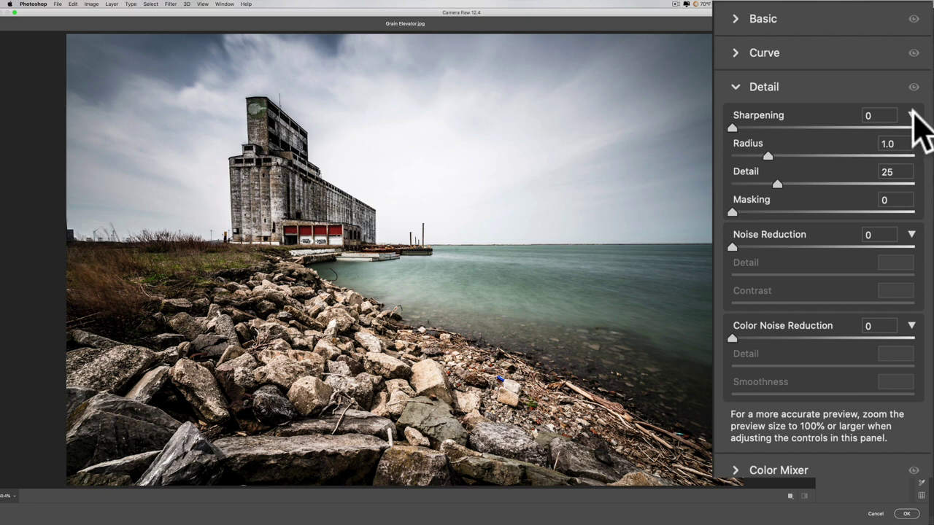
left_click(911, 116)
left_click(911, 148)
left_click(911, 179)
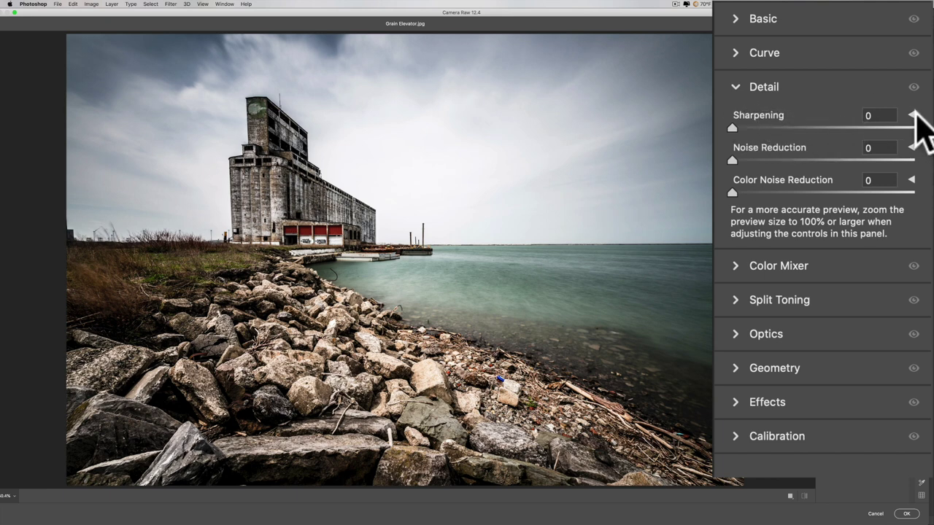
left_click(913, 114)
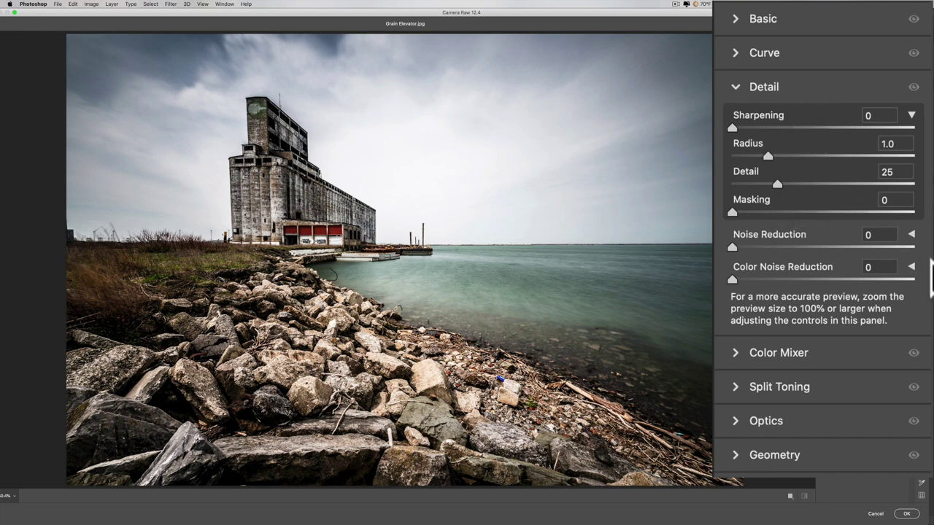
left_click(911, 234)
left_click(912, 326)
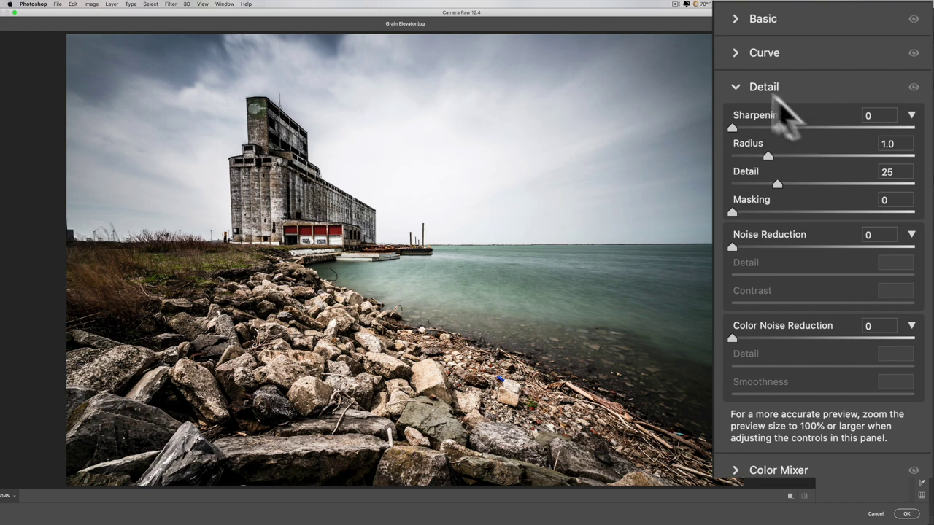
left_click(738, 87)
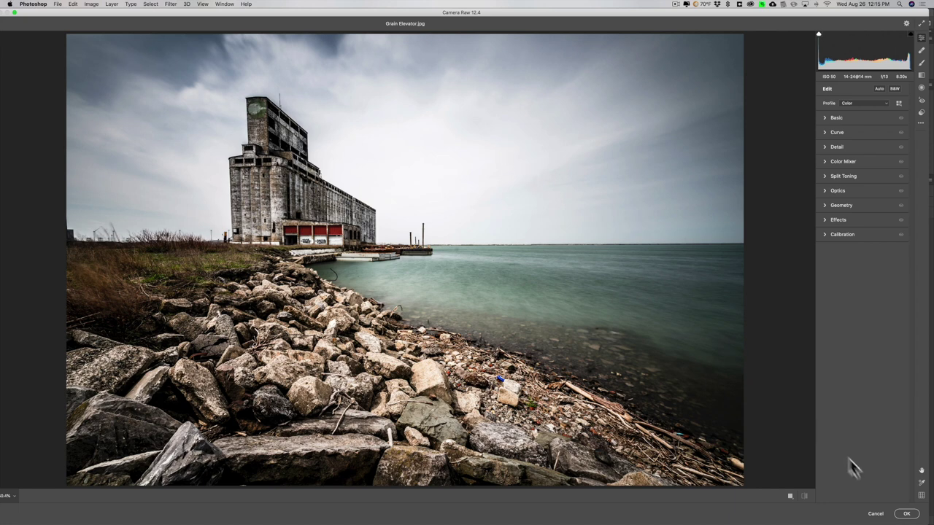
left_click(908, 513)
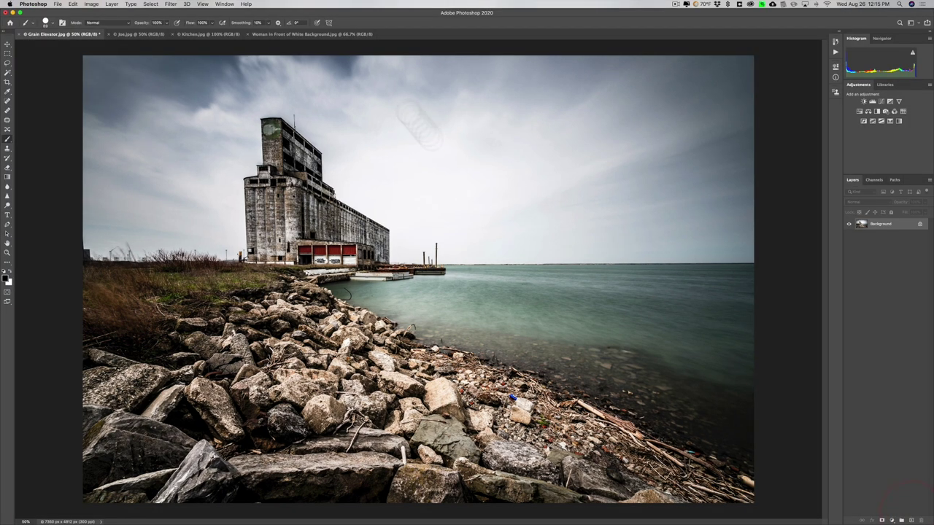
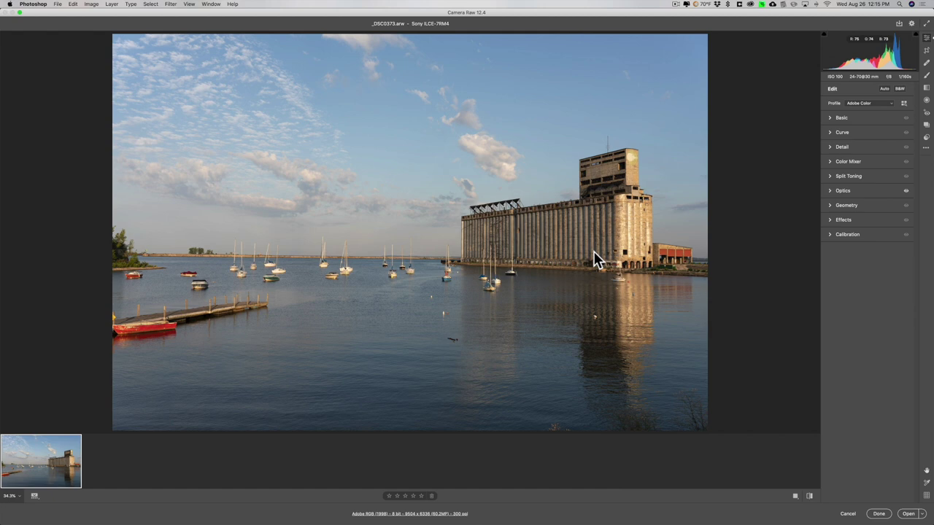
Step: Set Highlights -41, Shadows +51, Whites +38, Blacks -32, Texture +10 and Clarity +23 on the raw harbor photo and open it in Photoshop
left_click(838, 118)
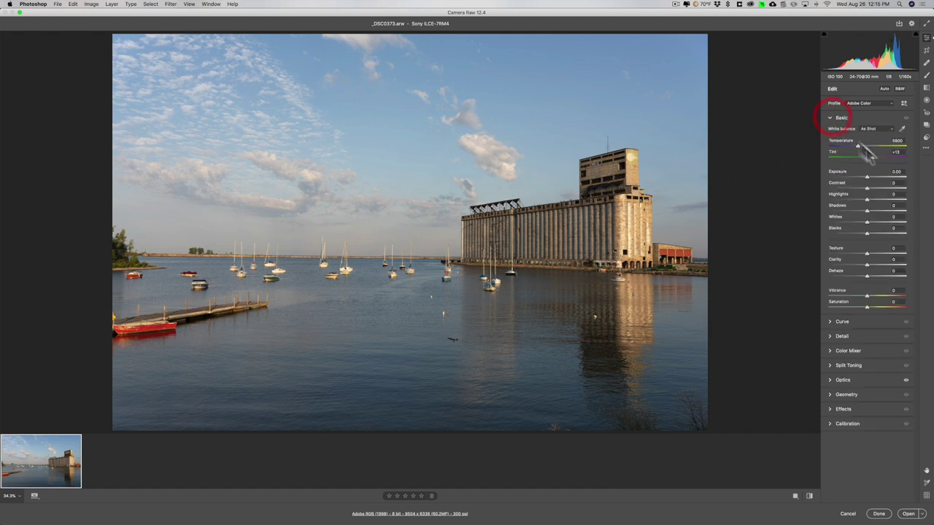
left_click_drag(866, 197, 875, 265)
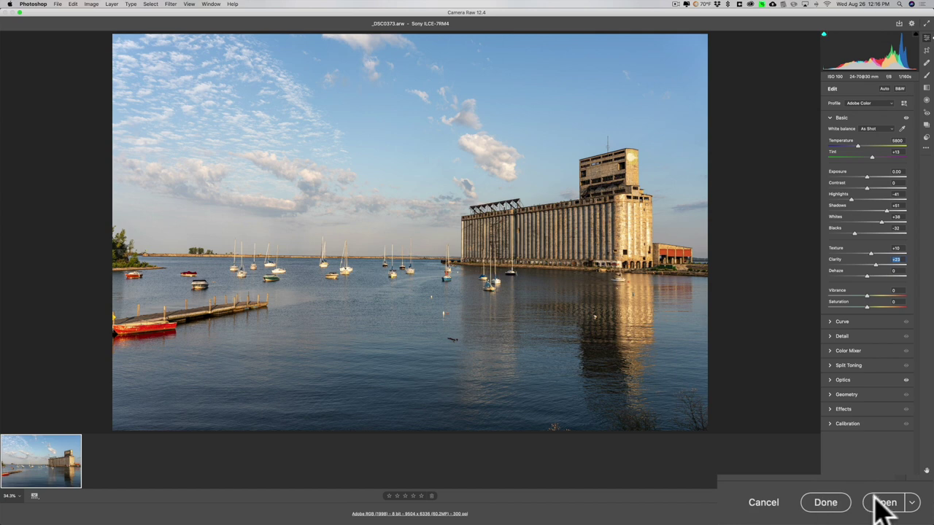
left_click(884, 502)
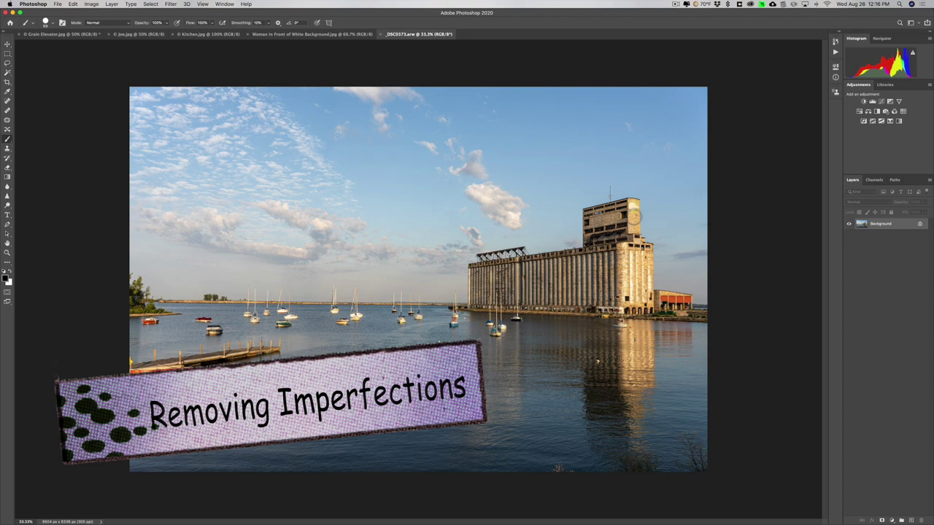
Step: Switch to the man's portrait image and activate the Spot Healing Brush
left_click(80, 35)
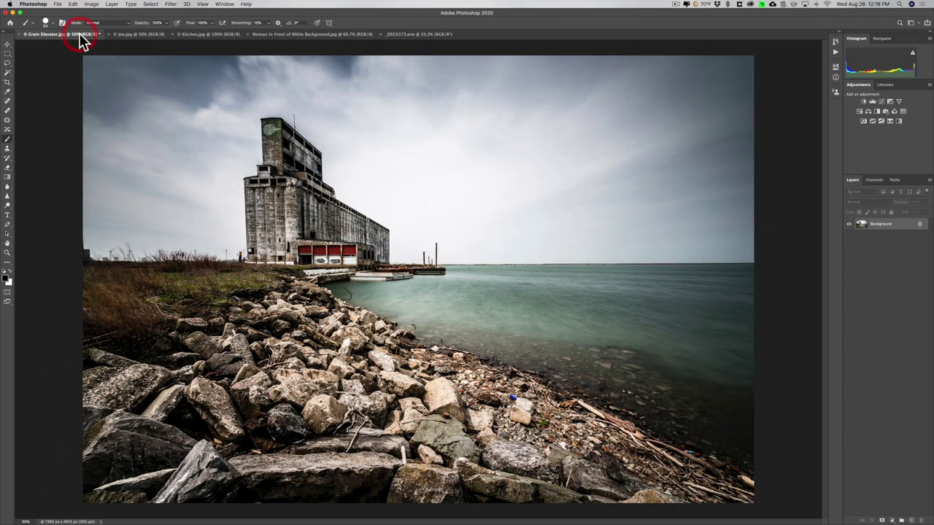
left_click(123, 35)
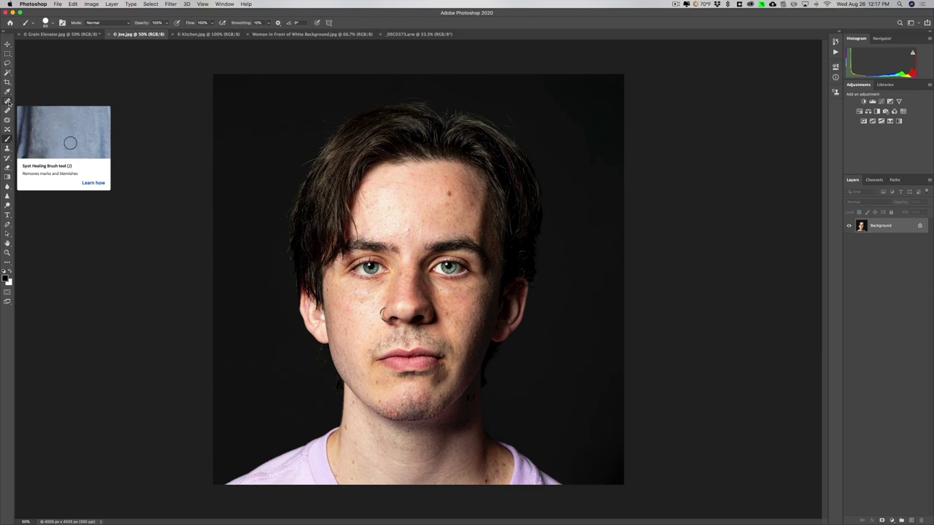
left_click(8, 102)
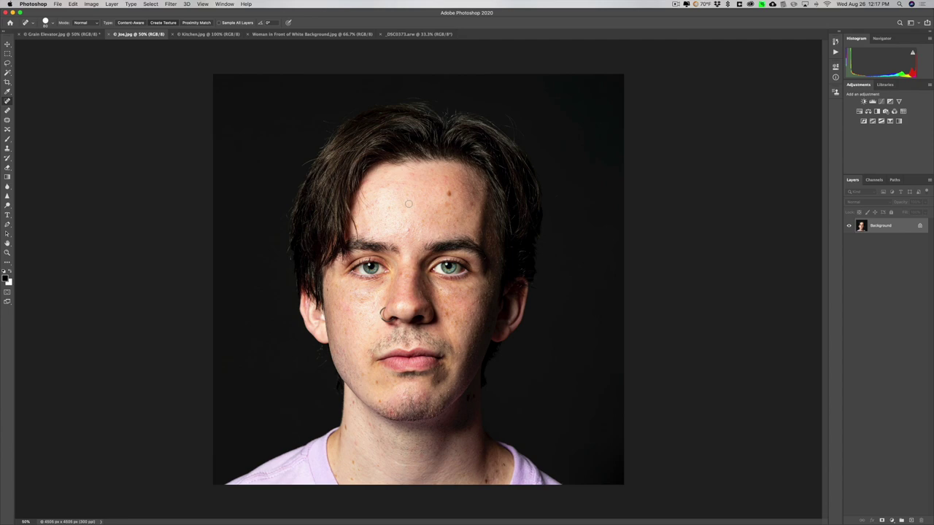
Step: Size the healing brush slightly larger than the mole on the man's forehead, remove the mole, and shrink the brush
key("bracketright")
key("bracketright")
key("bracketright")
key("bracketright")
key("bracketright")
key("bracketleft")
key("bracketleft")
key("bracketleft")
key("bracketleft")
left_click(448, 193)
left_click(446, 199)
left_click(448, 198)
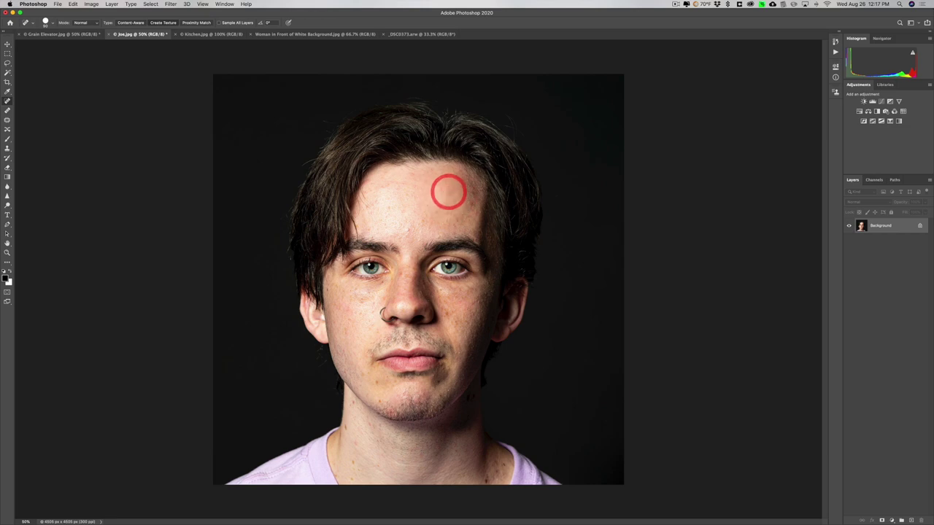
key("bracketleft")
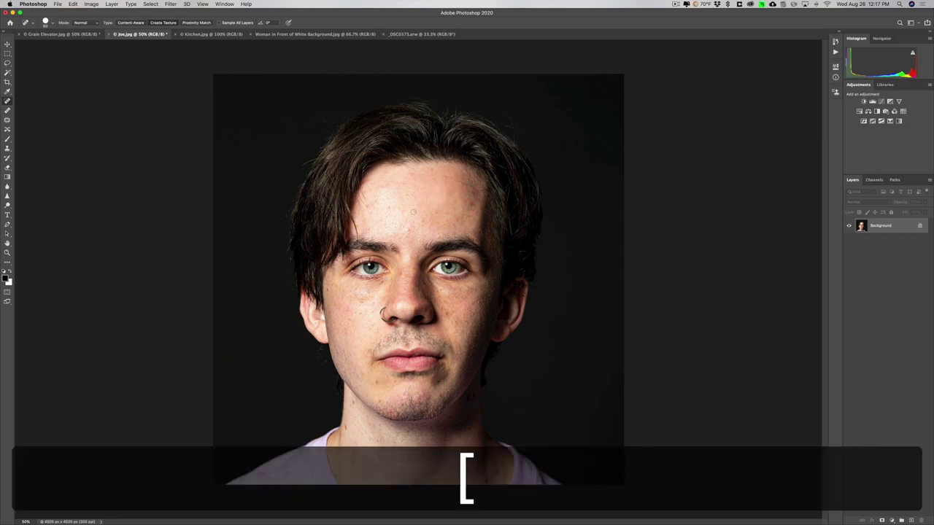
Step: Remove the remaining small blemishes across the man's forehead with the Spot Healing Brush
left_click(414, 212)
left_click(407, 221)
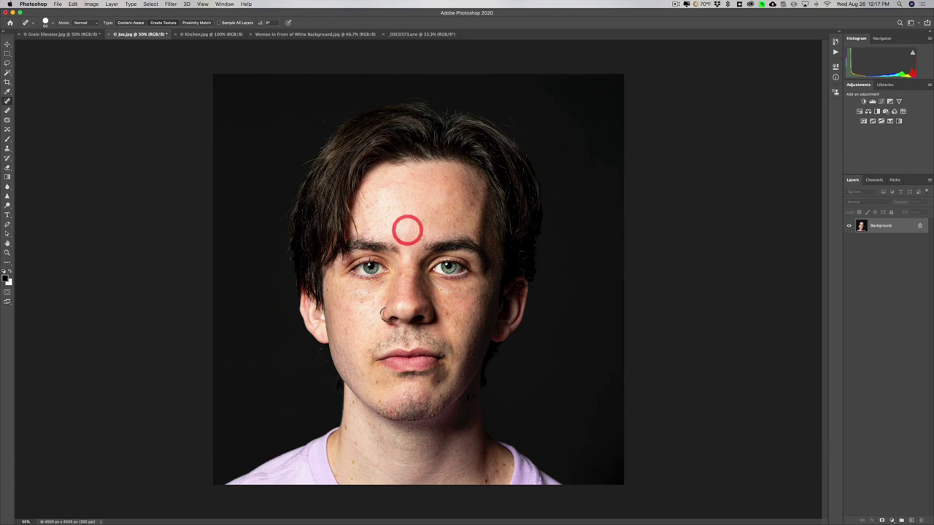
left_click(406, 220)
left_click(387, 203)
mouse_move(378, 207)
left_mouse_down()
mouse_move(358, 188)
mouse_move(377, 202)
left_mouse_up()
left_click(368, 204)
left_click(379, 202)
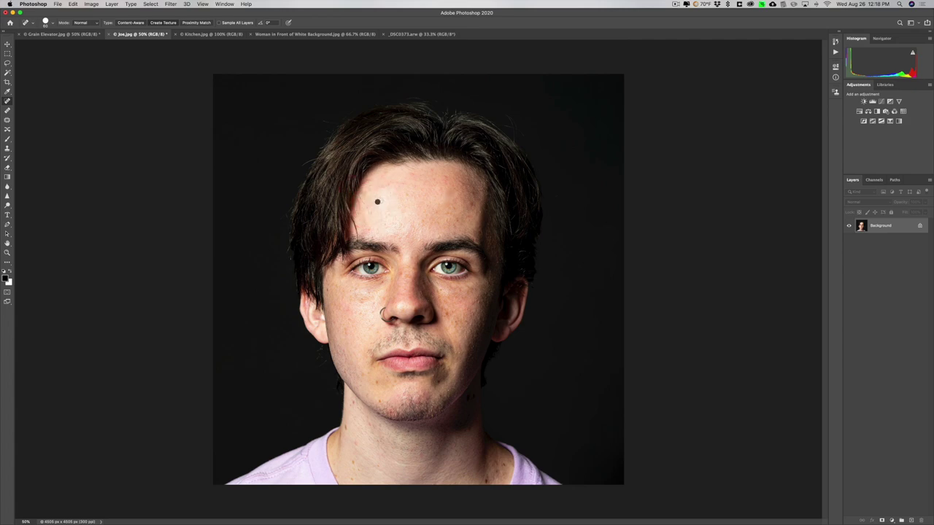
left_click(380, 187)
left_click(387, 183)
left_click(469, 203)
left_click(439, 198)
Step: Activate the Healing Brush, sample clean skin on the man's forehead as the source, and heal a nearby blemish
left_click(9, 111)
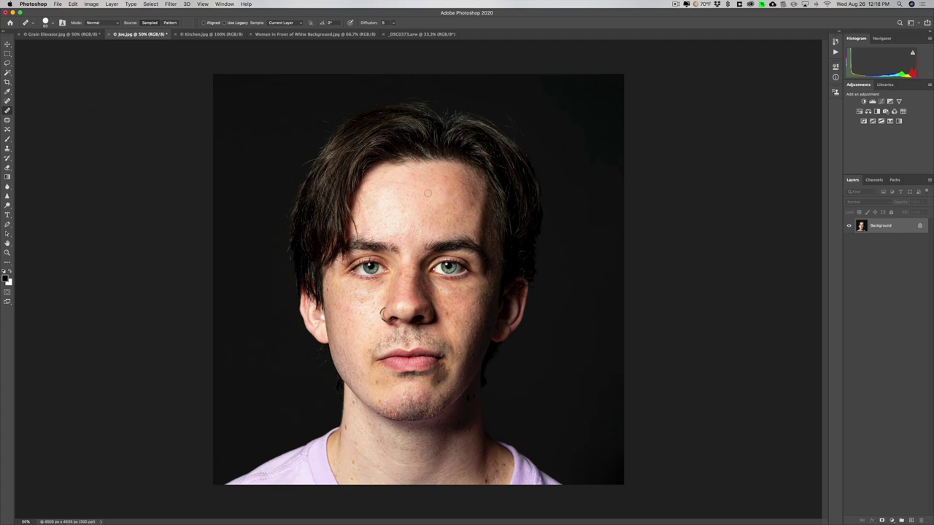
left_click(428, 192)
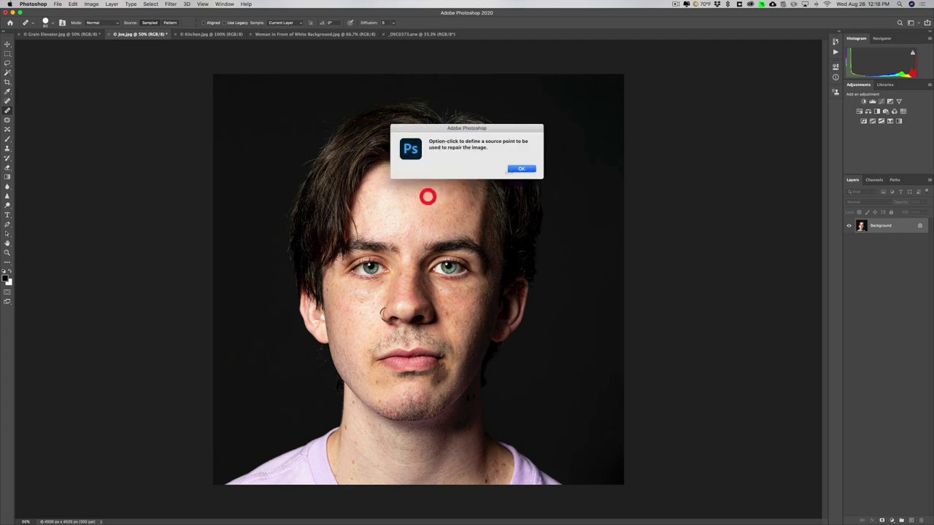
left_click(522, 168)
left_click(529, 163, "alt")
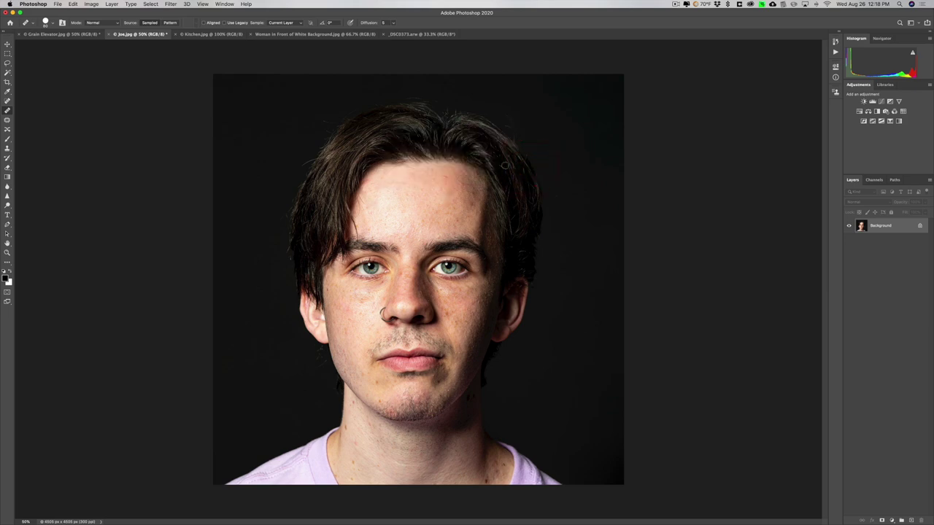
key("alt")
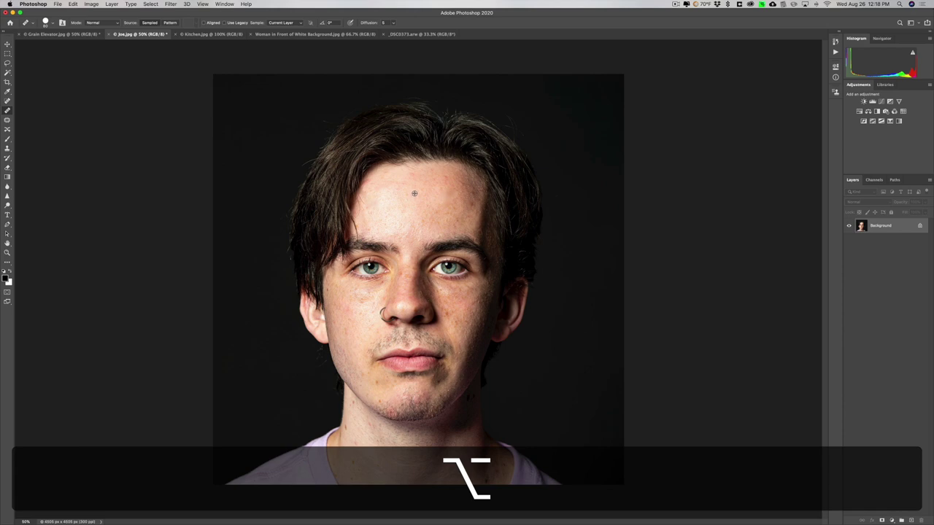
left_click(414, 193, "alt")
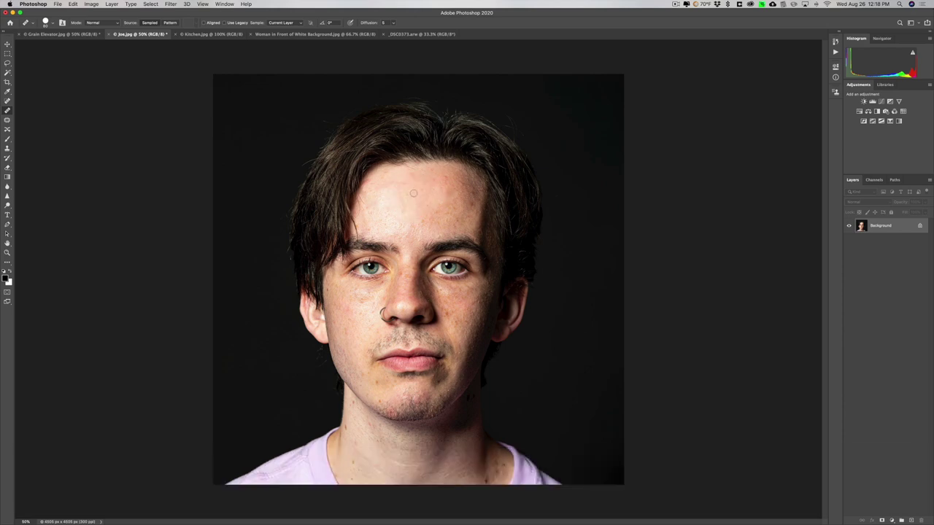
key("alt")
left_click(443, 216)
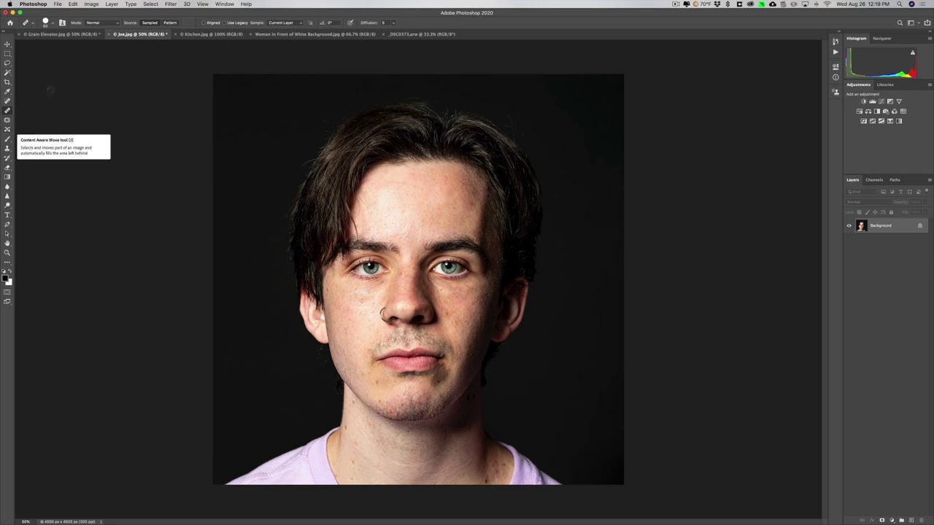
Step: Switch to the Grain Elevator image and inspect the blue bottle on the rocky shore at 100% magnification
left_click(66, 33)
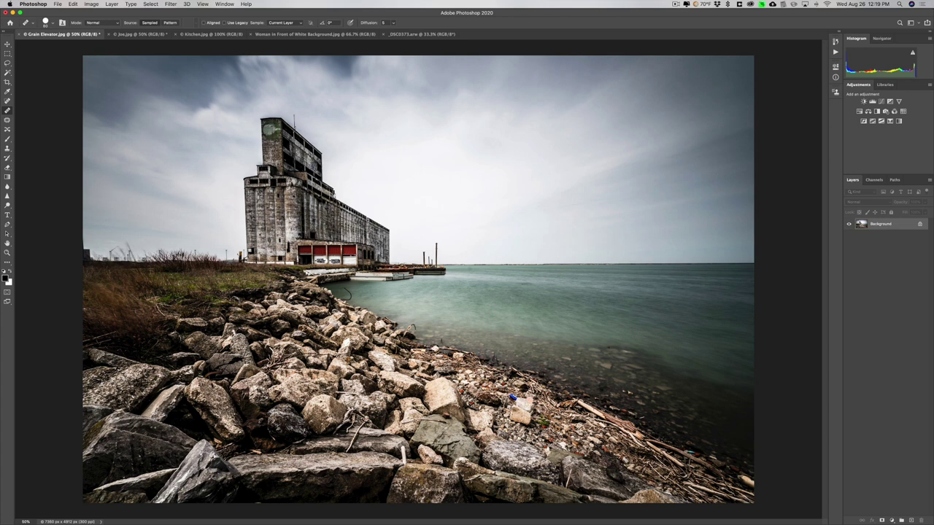
key("super+equal")
key("super+equal")
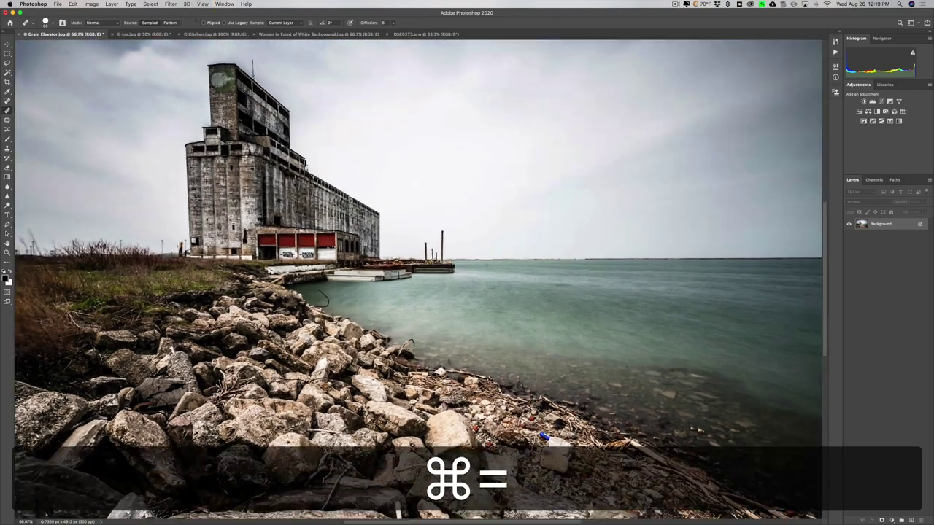
left_click(529, 401, "super")
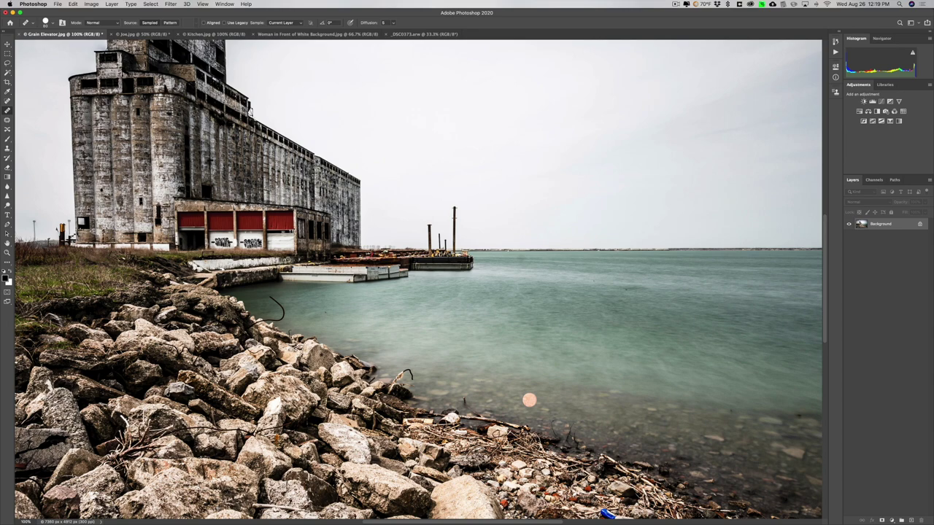
key("super+0")
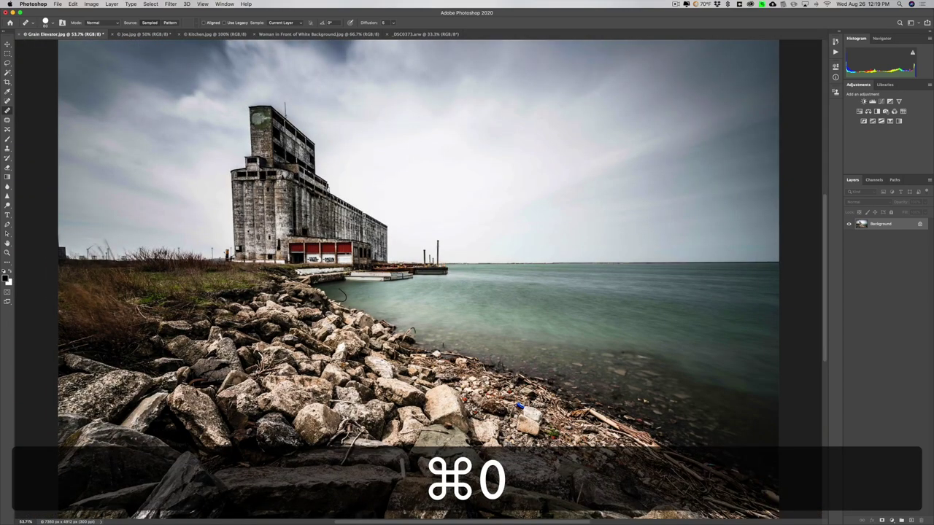
key("super+equal")
key("super+equal")
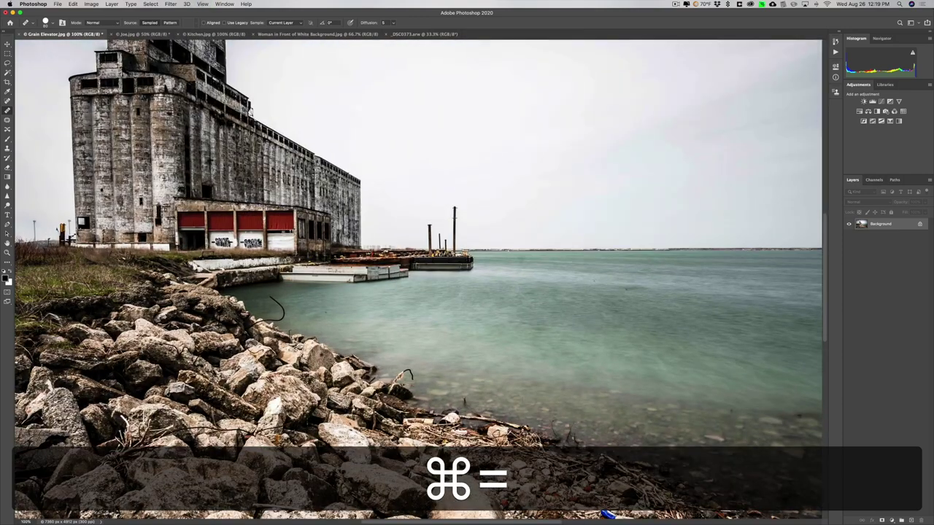
left_click(529, 400, "super")
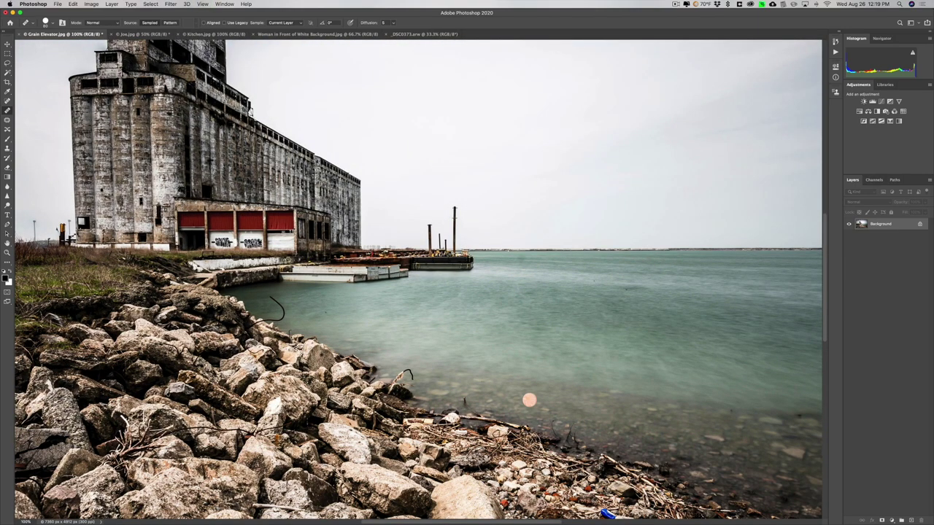
key("space")
mouse_move(529, 400)
left_mouse_down()
mouse_move(440, 296)
mouse_move(363, 139)
left_mouse_up()
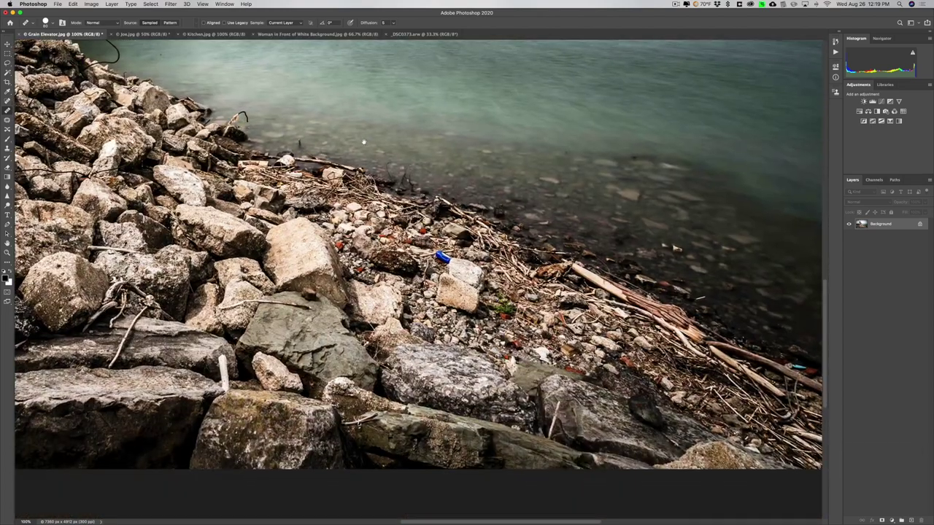
left_click(442, 255)
Step: Remove the blue bottle from the shore with the Patch tool, replacing it with nearby stones, and deselect
left_click_drag(7, 109, 44, 139)
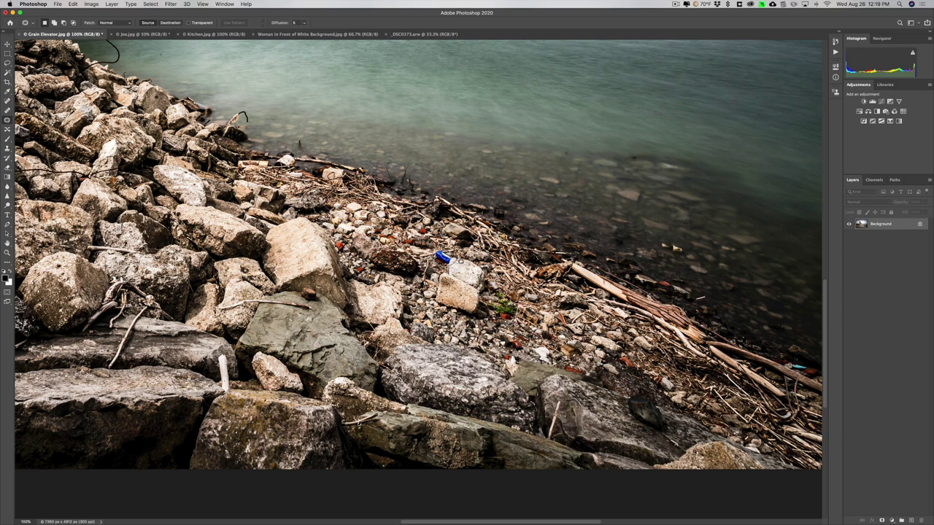
left_click_drag(436, 251, 447, 263)
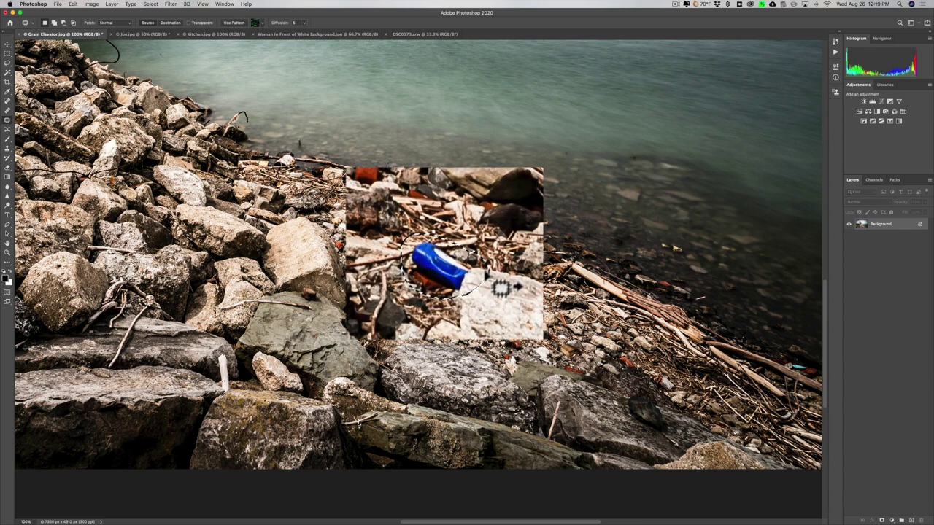
left_click_drag(506, 265, 452, 290)
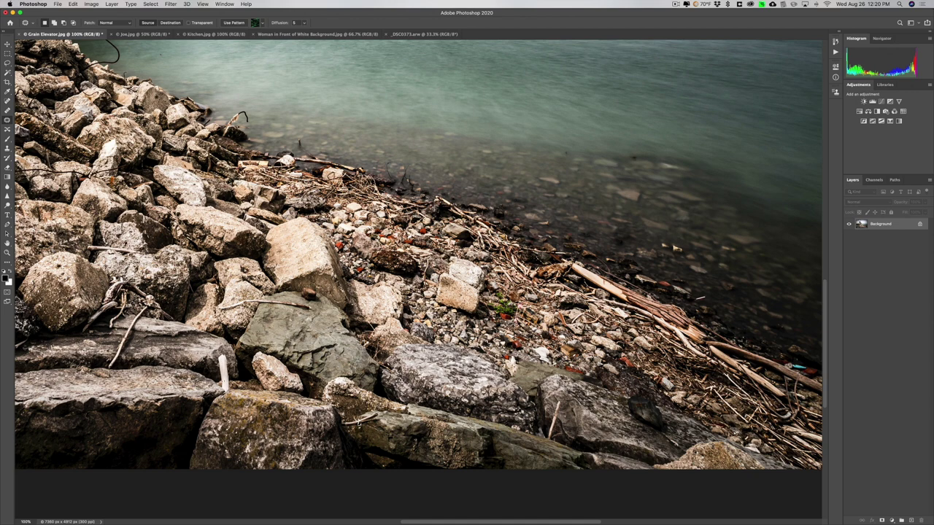
left_click(230, 183)
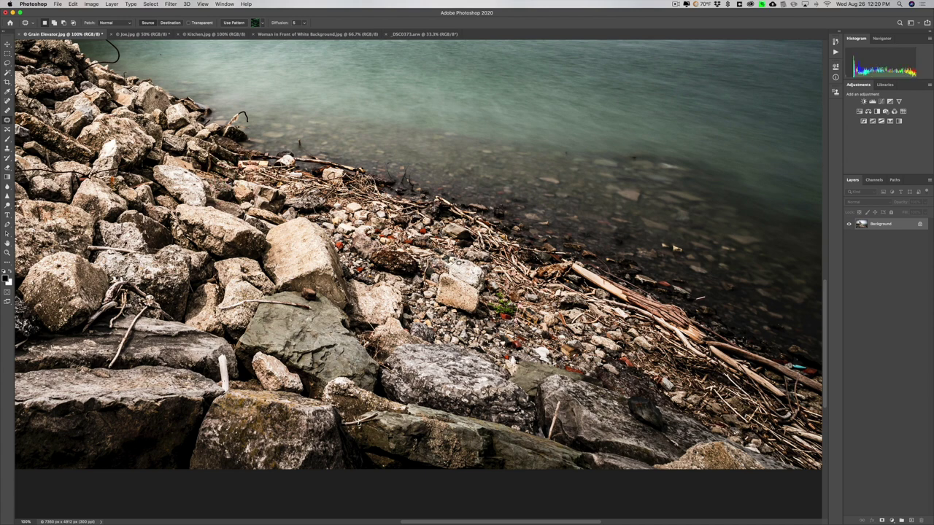
key("super+d")
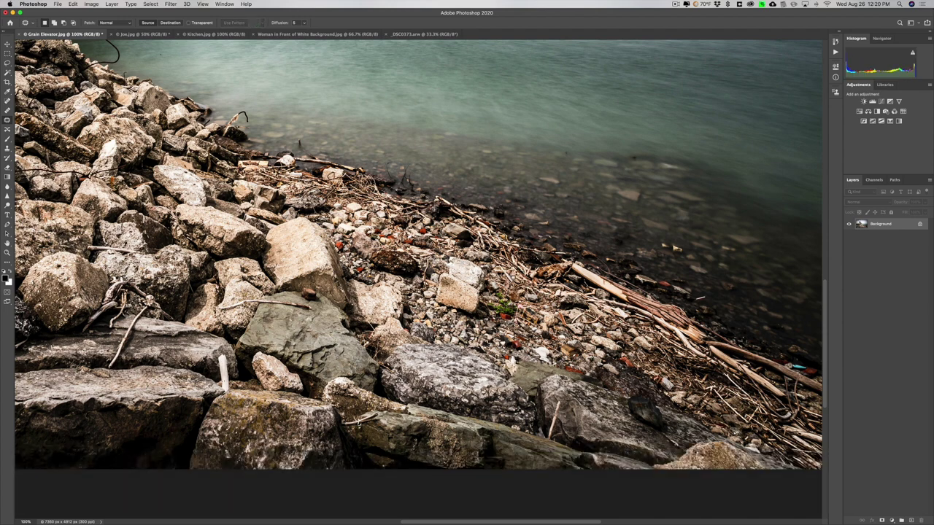
key("super")
key("super+0")
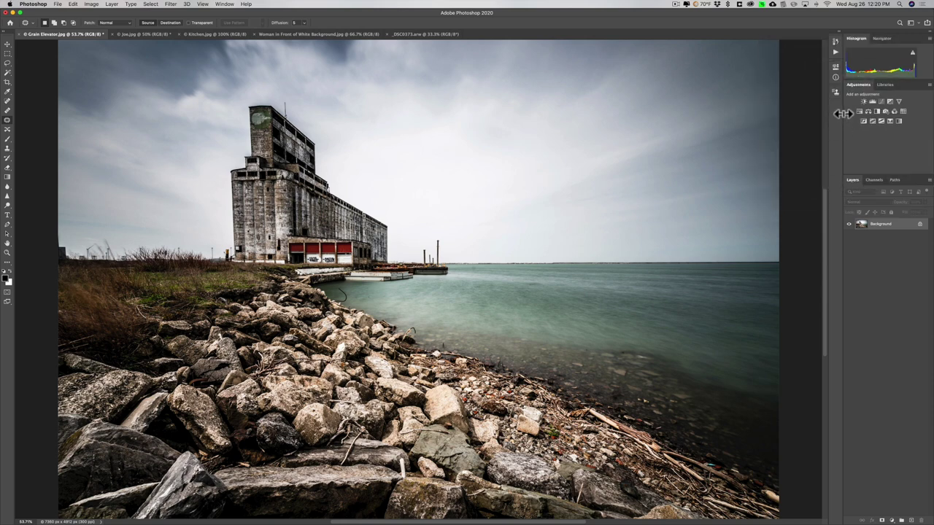
Step: Add a Vibrance adjustment layer to the grain elevator photo with Saturation at -22
left_click(899, 103)
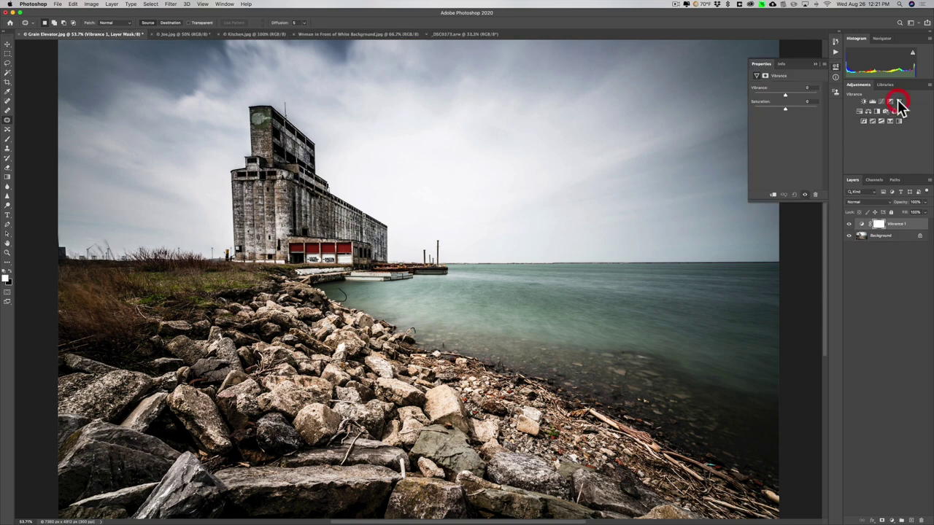
mouse_move(782, 107)
left_mouse_down()
mouse_move(839, 105)
mouse_move(752, 105)
mouse_move(769, 104)
left_mouse_up()
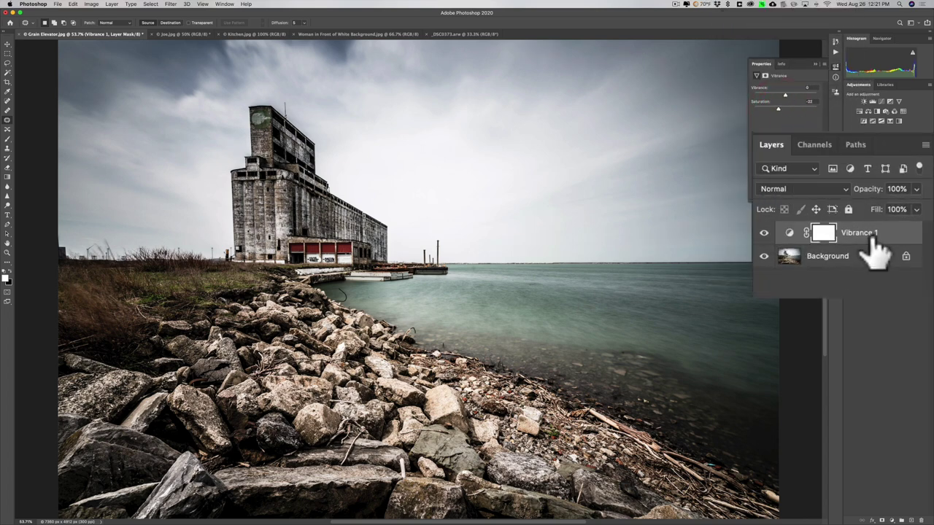
left_click(813, 64)
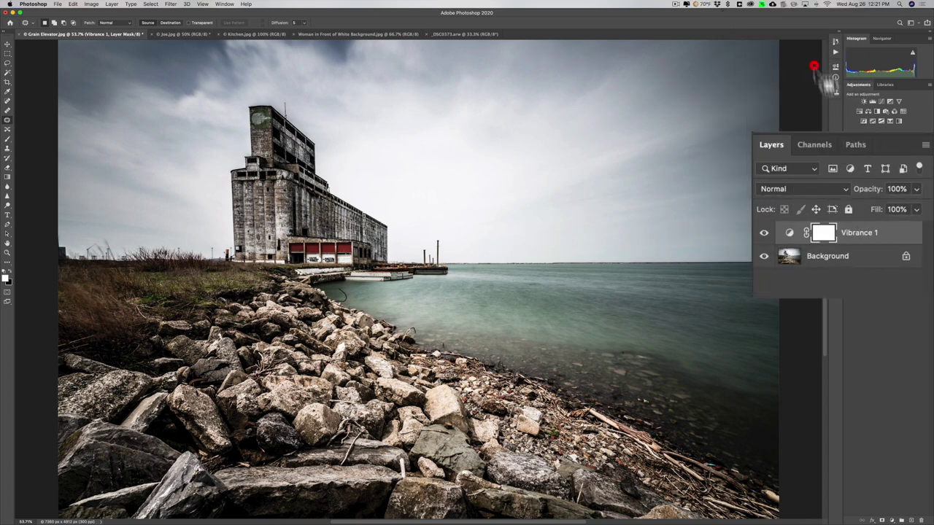
Step: Select the Background layer and the Vibrance layer in turn, and compare the photo with the Vibrance layer hidden and shown
left_click(866, 257)
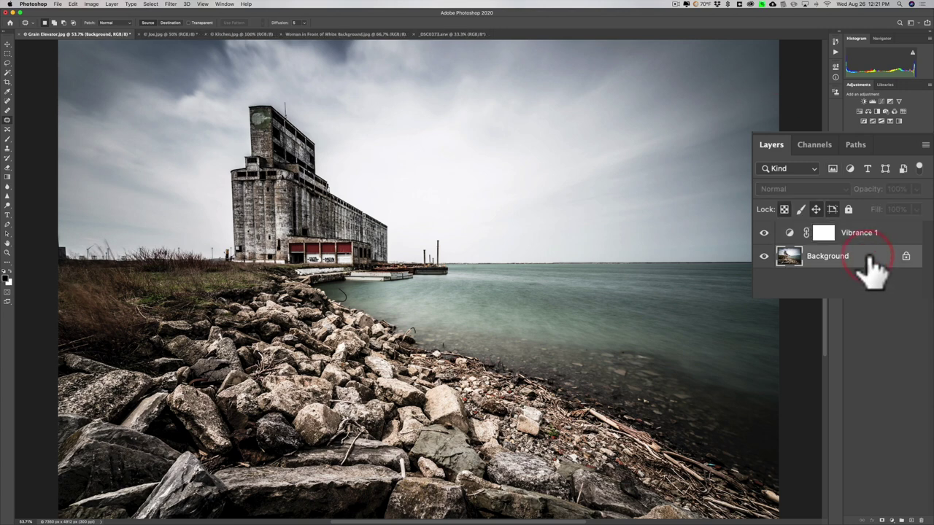
left_click(891, 231)
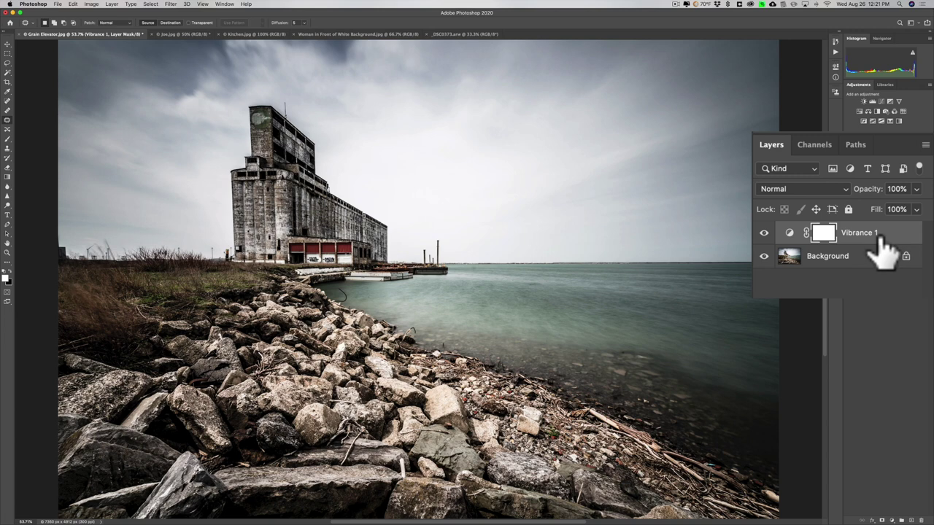
left_click(764, 233)
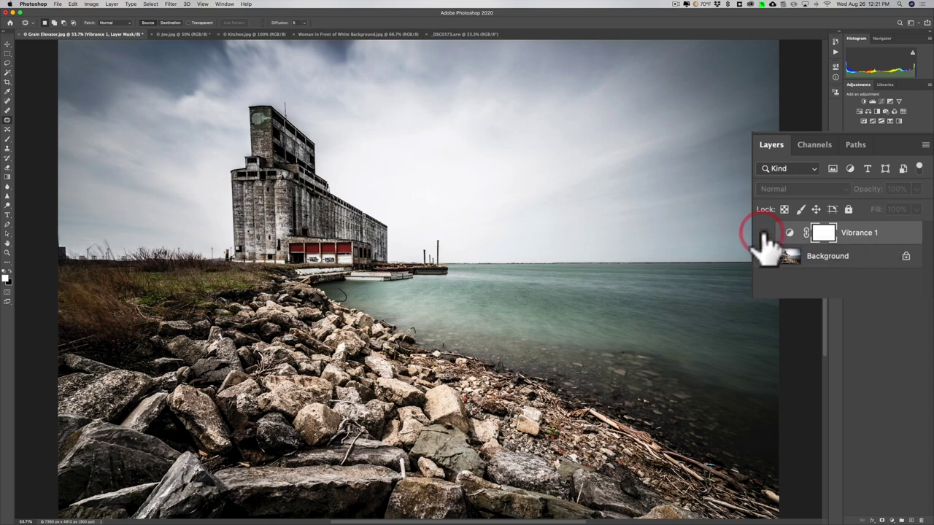
left_click(787, 233)
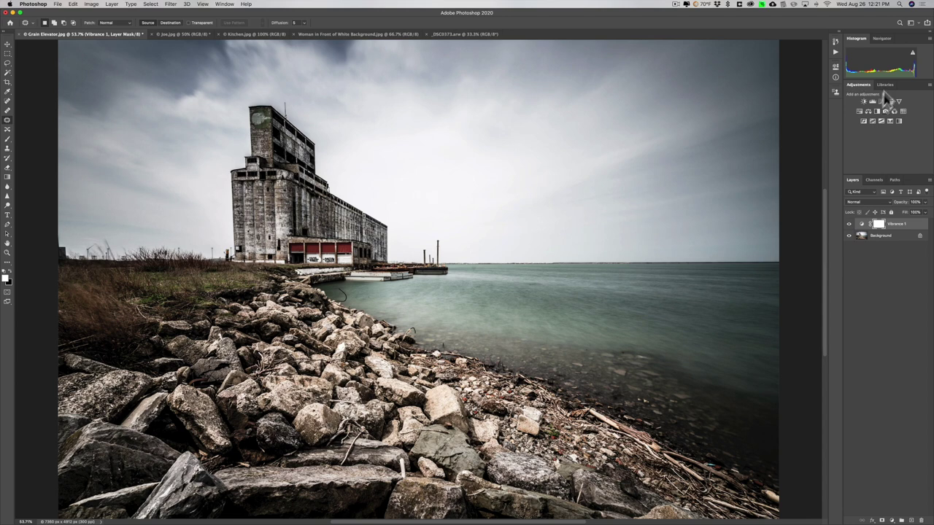
Step: Reopen the Vibrance layer's settings and lower Saturation to -100 for a black-and-white photo
double_click(862, 225)
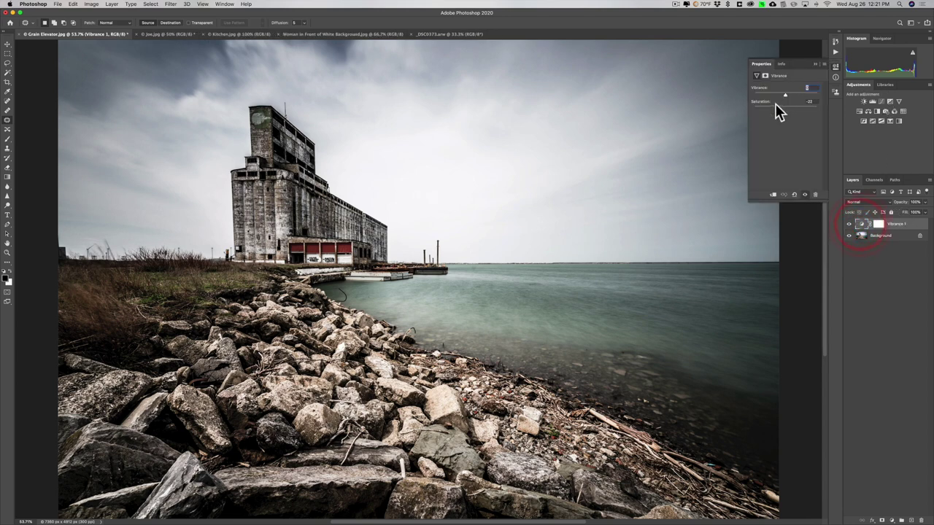
left_click(741, 106)
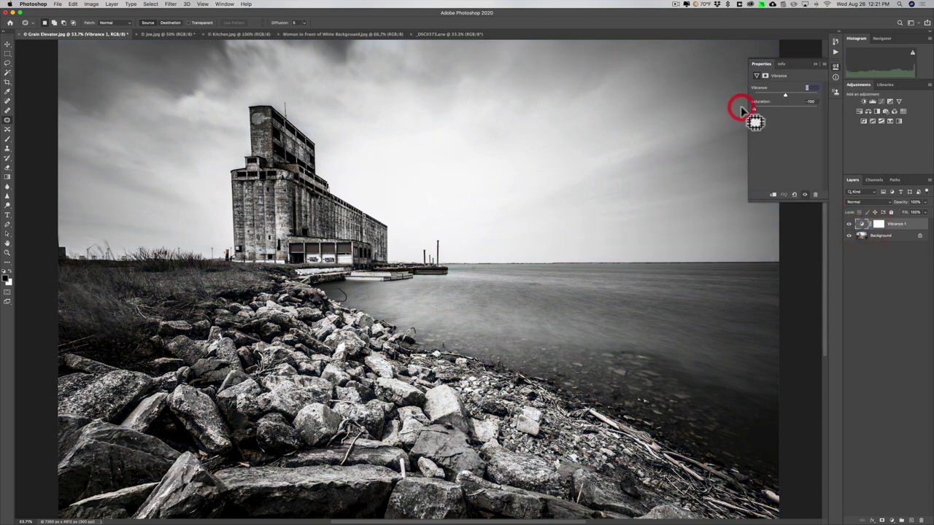
left_click(815, 63)
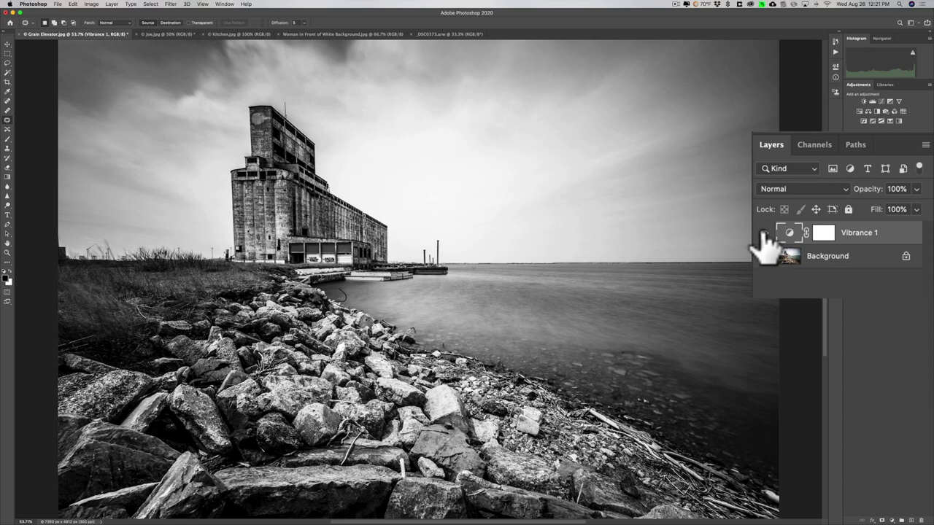
Step: Toggle the Vibrance layer's visibility to compare the color and black-and-white versions, leaving the layer shown
left_click(842, 224)
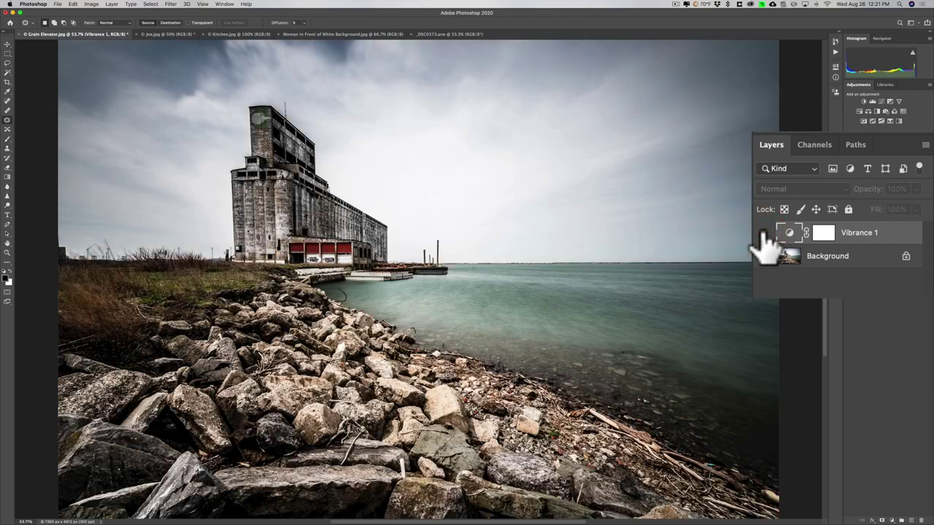
left_click(761, 232)
left_click(761, 232)
left_click(761, 232)
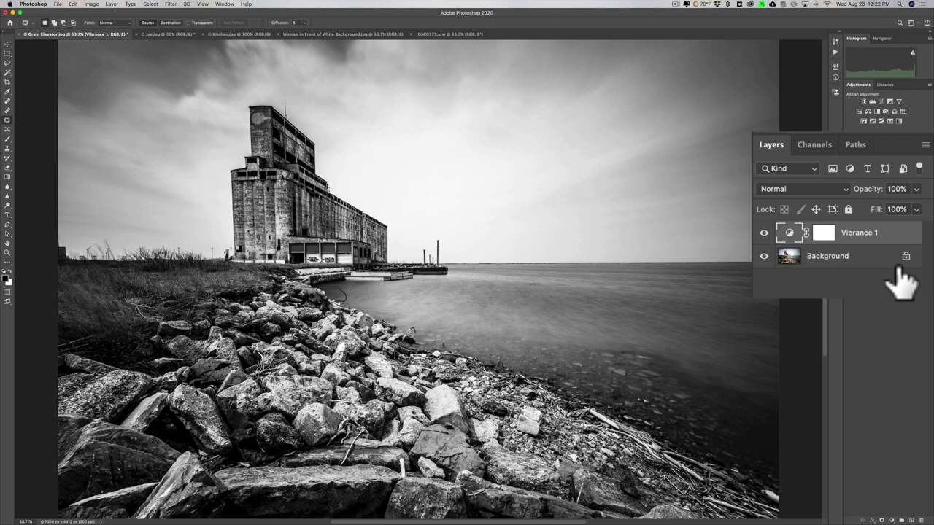
Step: Switch to the Woman in Front of White Background image and activate the Move tool
left_click(342, 34)
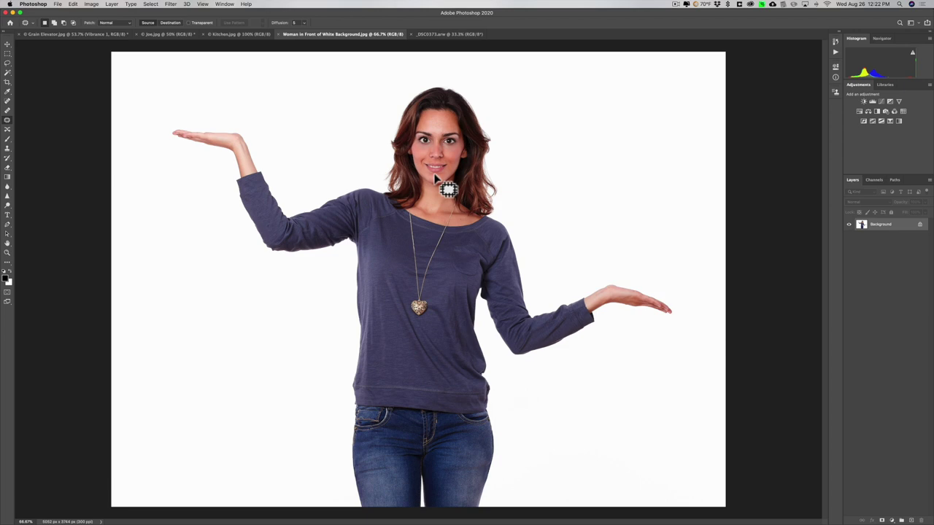
key("v")
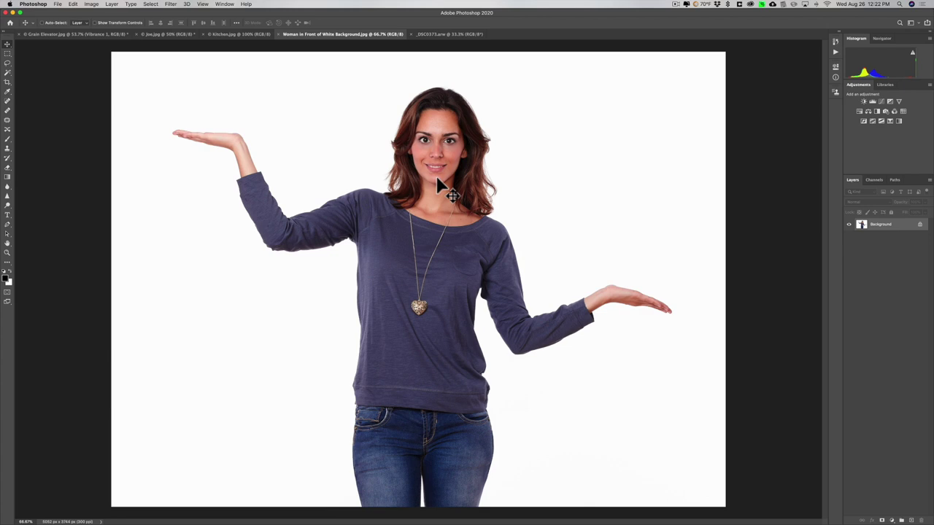
Step: Bring the woman's photo into Kitchen.jpg as a new layer above the kitchen
left_click_drag(439, 184, 235, 35)
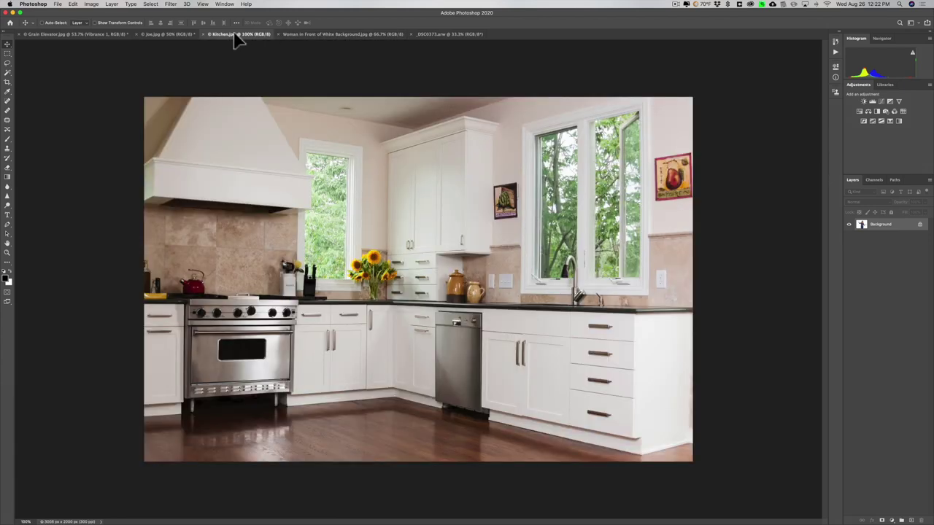
left_click_drag(236, 40, 337, 127)
left_click_drag(422, 218, 422, 217)
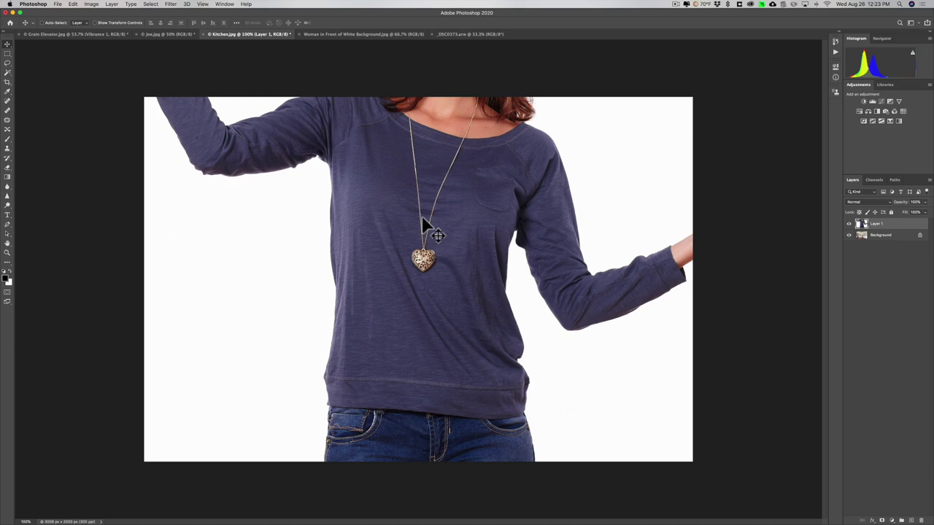
Step: Free-transform the woman's layer to about 55% so it fits within the kitchen image, centre it and commit the transform
key("super+t")
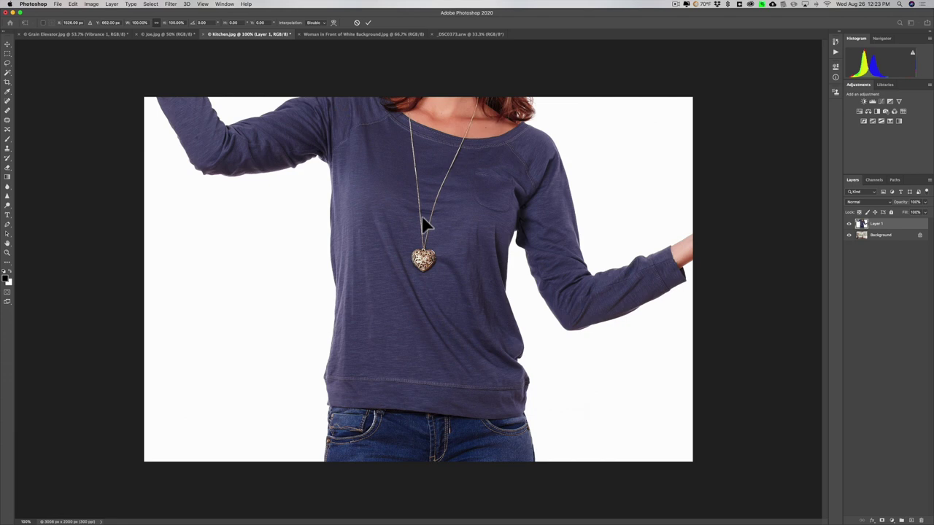
key("super+minus")
key("super+minus")
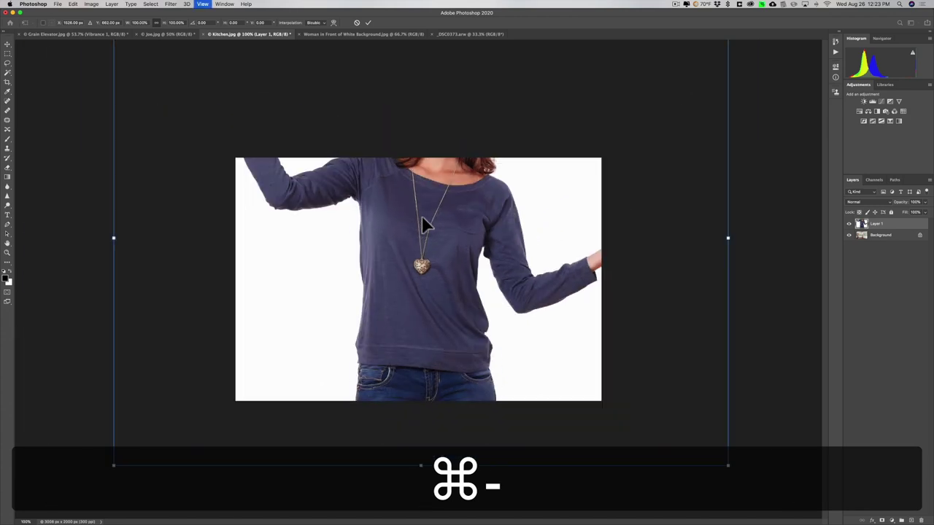
key("super+minus")
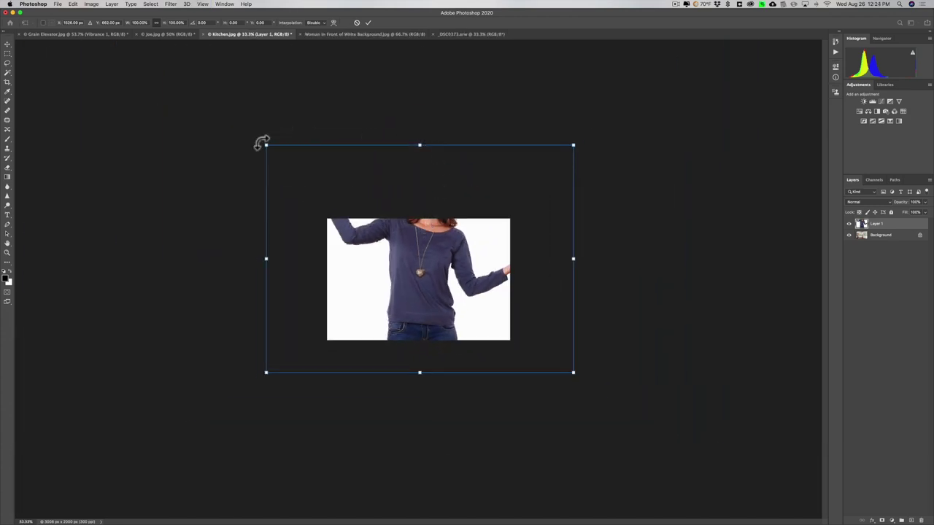
left_click_drag(265, 146, 313, 219)
left_click_drag(574, 194, 502, 219)
mouse_move(424, 372)
left_mouse_down()
mouse_move(420, 344)
mouse_move(419, 360)
left_mouse_up()
left_click_drag(427, 313, 415, 292)
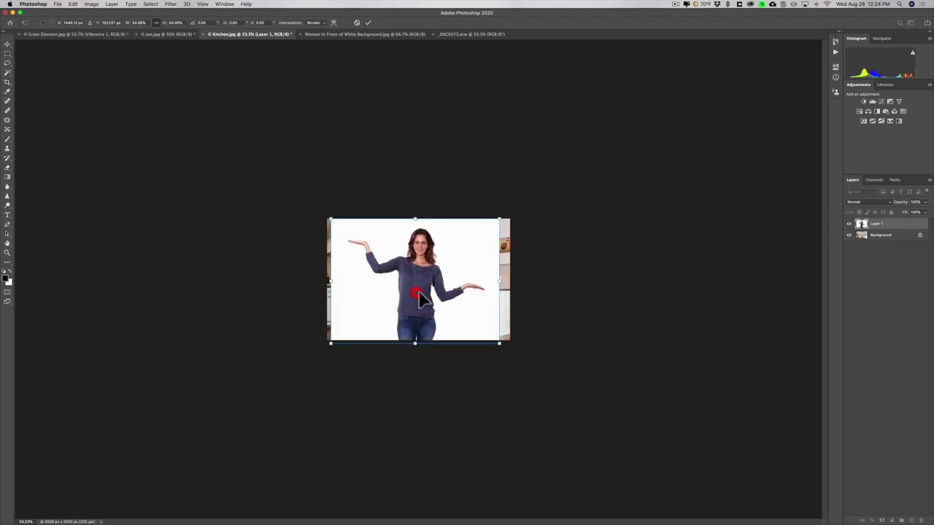
left_click(367, 23)
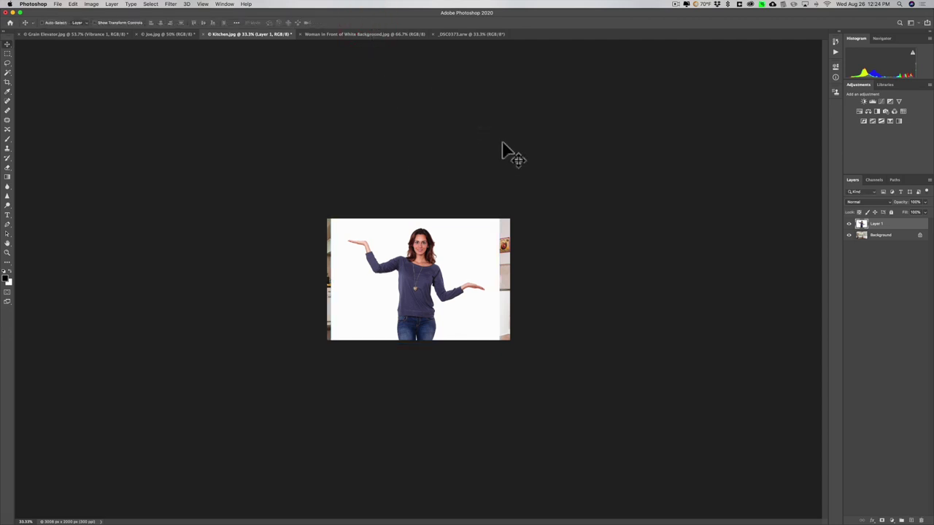
key("super+0")
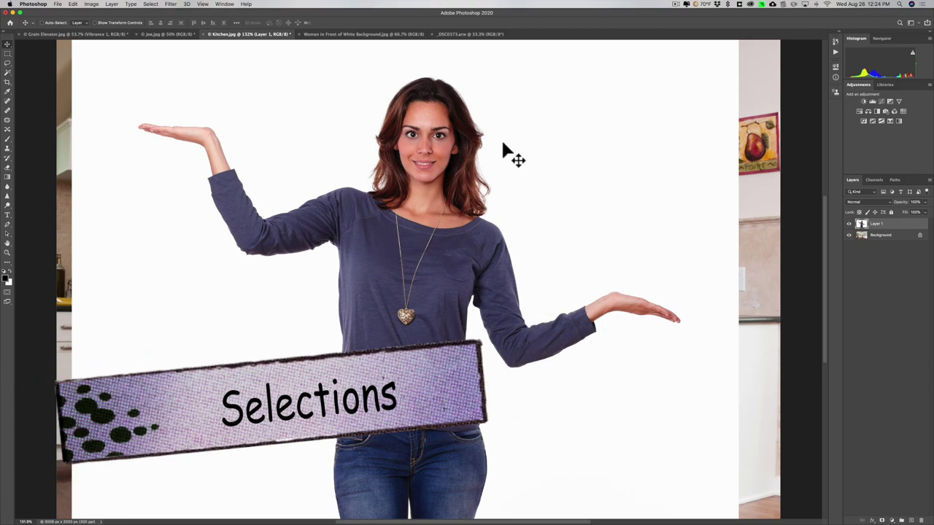
Step: Draw a rectangular marquee selection around the woman's higher raised hand, and deselect it
scroll(521, 150, "down", 2)
scroll(531, 153, "up", 2)
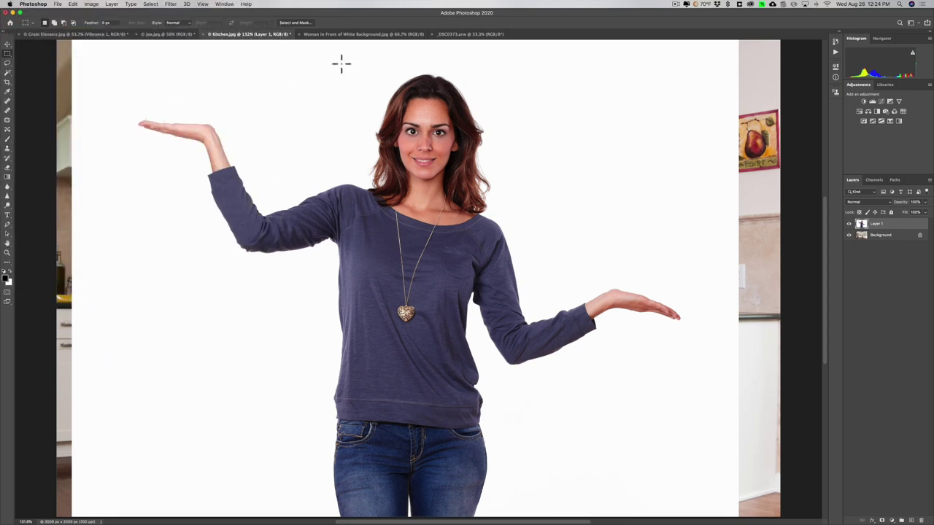
left_click_drag(120, 86, 260, 206)
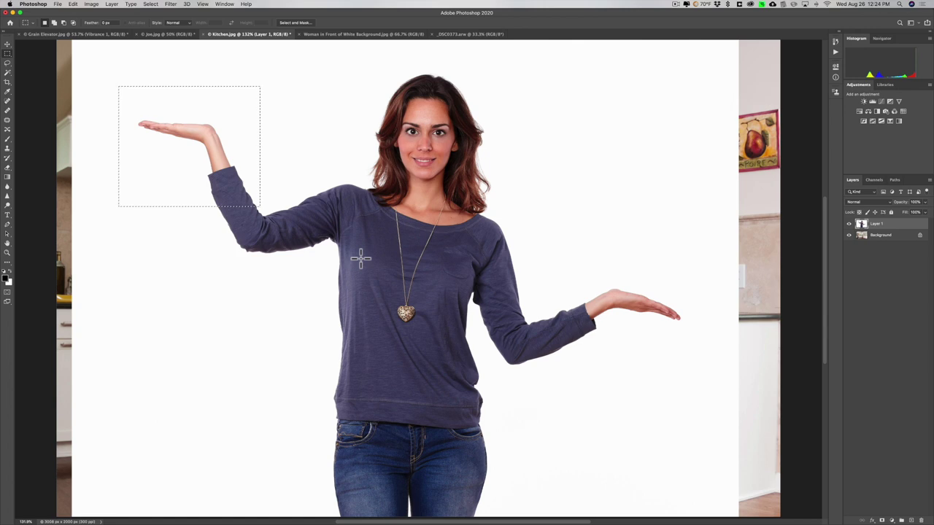
key("super+d")
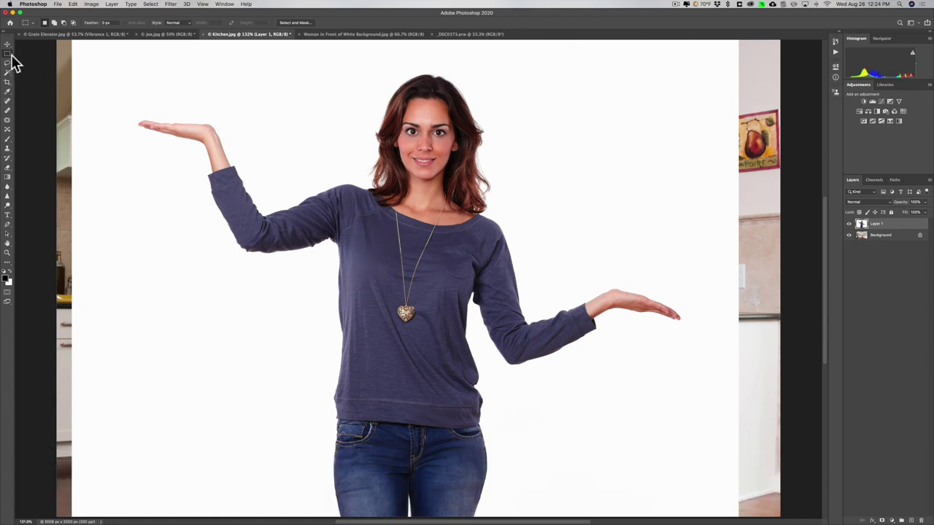
Step: Draw an elliptical marquee selection around the woman's higher raised hand, and deselect it
left_click(9, 55)
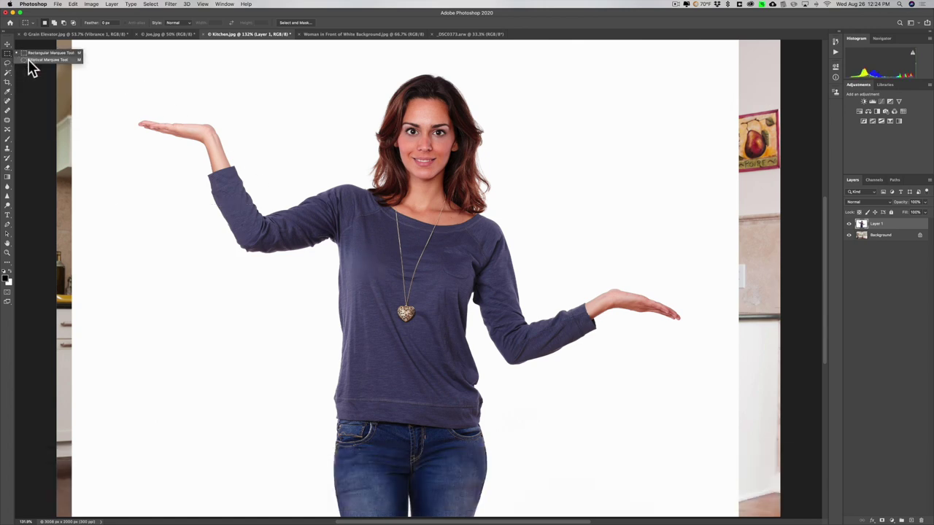
left_click(29, 60)
left_click_drag(138, 106, 287, 206)
key("super+d")
Step: Outline the woman's higher raised hand freehand with the Lasso tool, and deselect it
left_click(7, 63)
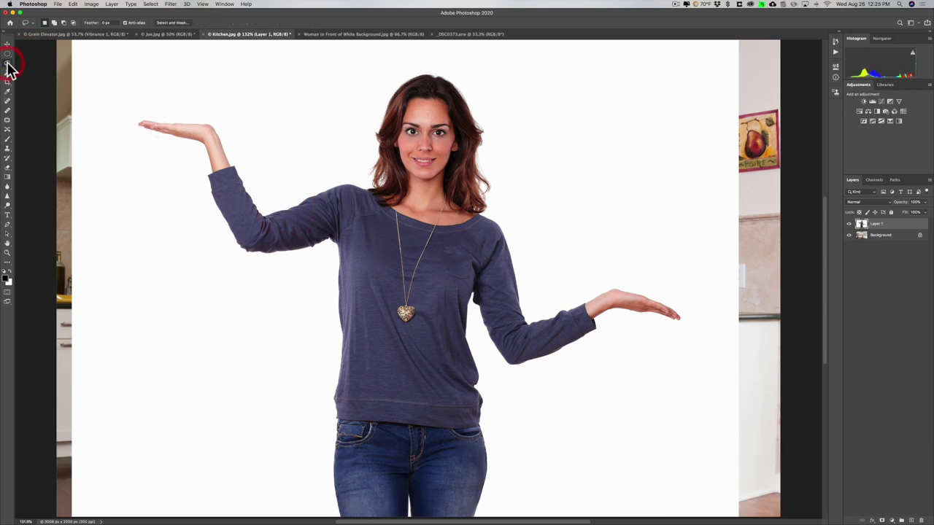
mouse_move(149, 110)
left_mouse_down()
mouse_move(221, 123)
mouse_move(234, 153)
mouse_move(169, 160)
mouse_move(130, 152)
mouse_move(125, 114)
mouse_move(167, 106)
left_mouse_up()
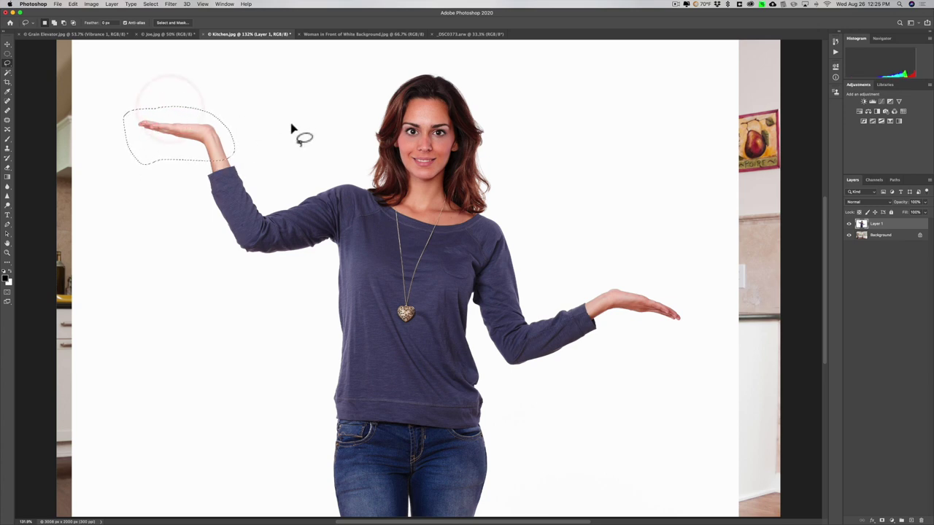
key("super+d")
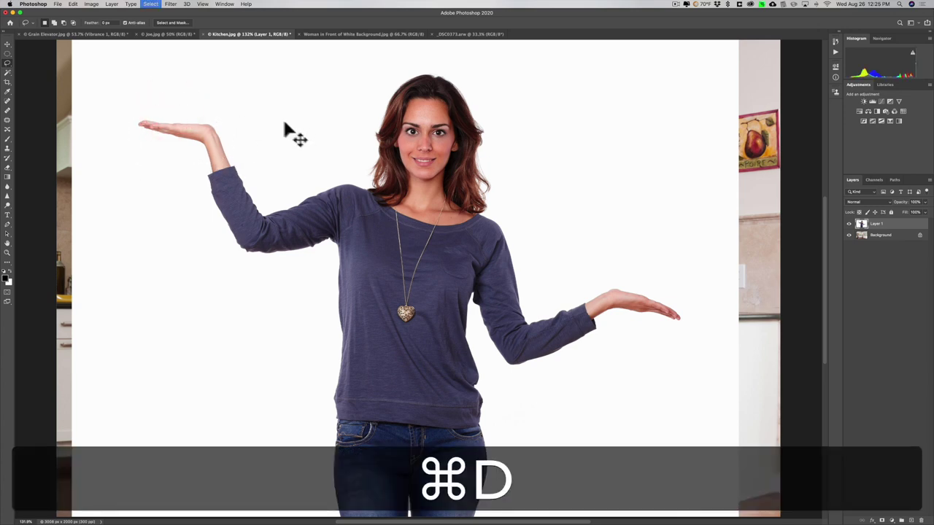
Step: Look through the lasso tool variants, and activate the Magic Wand tool after viewing its related selection tools
left_click(8, 64)
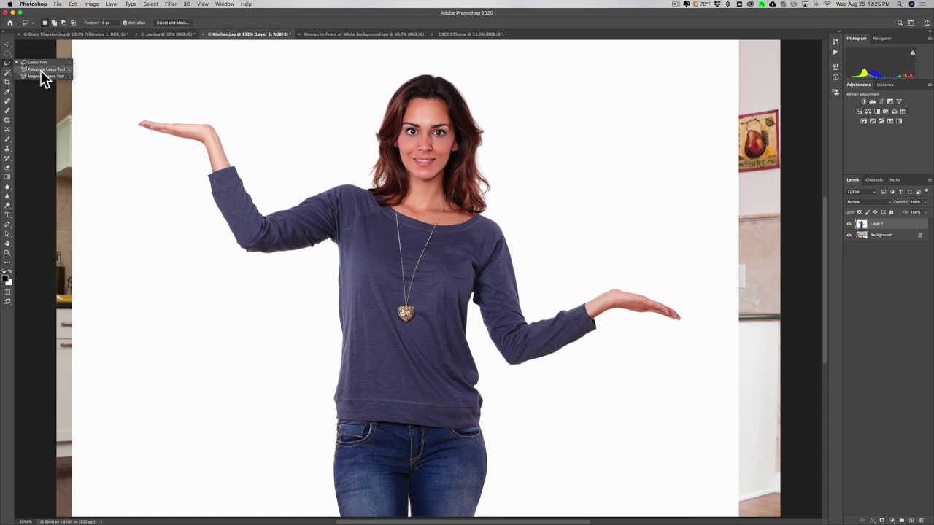
left_click(40, 70)
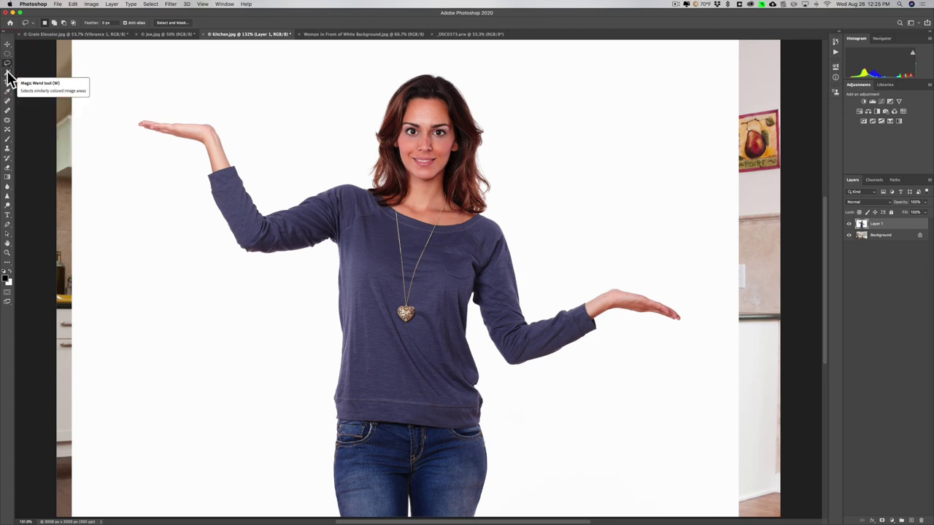
left_click(8, 73)
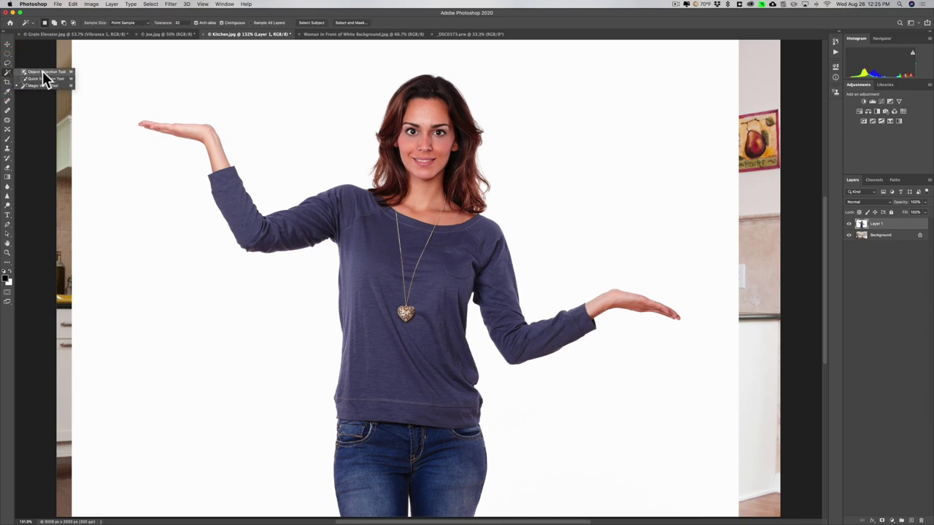
left_click(9, 72)
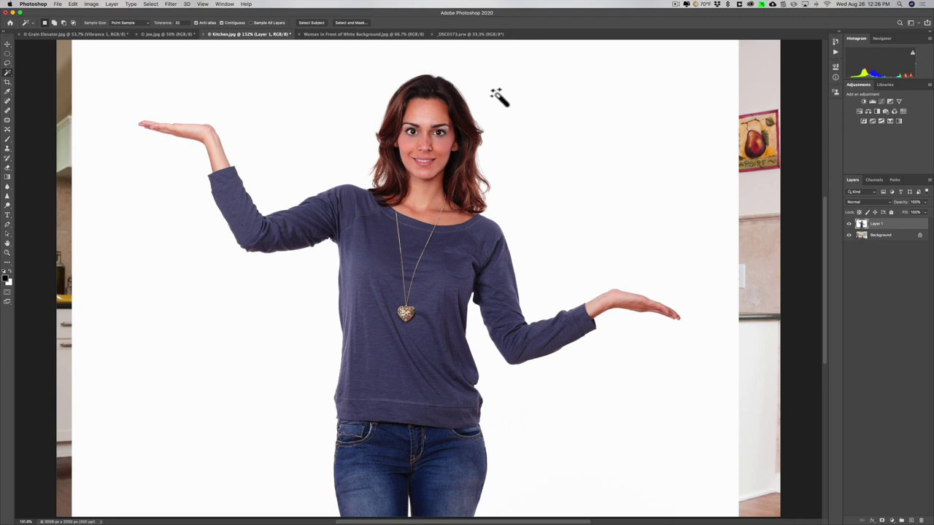
Step: Select the woman with Select Subject and add a layer mask to Layer 1 from that selection
left_click(308, 24)
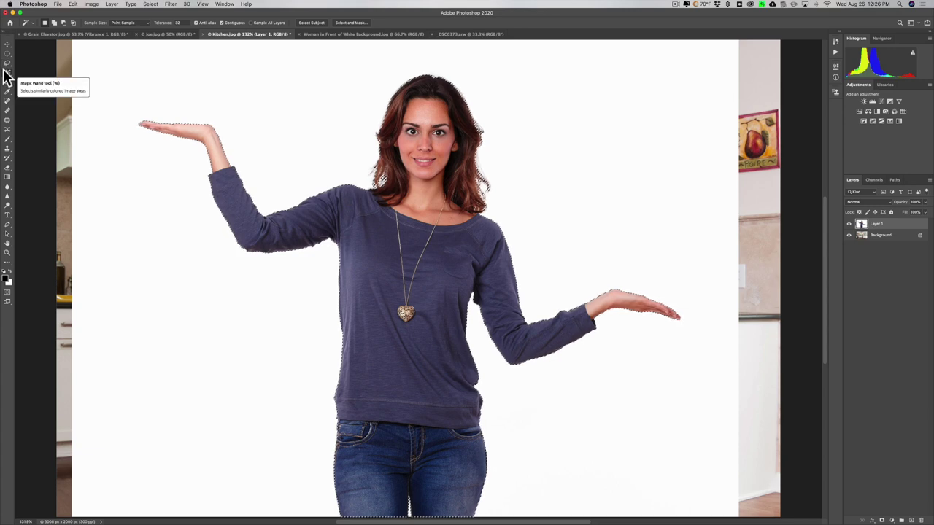
right_click(214, 91)
left_click(214, 89)
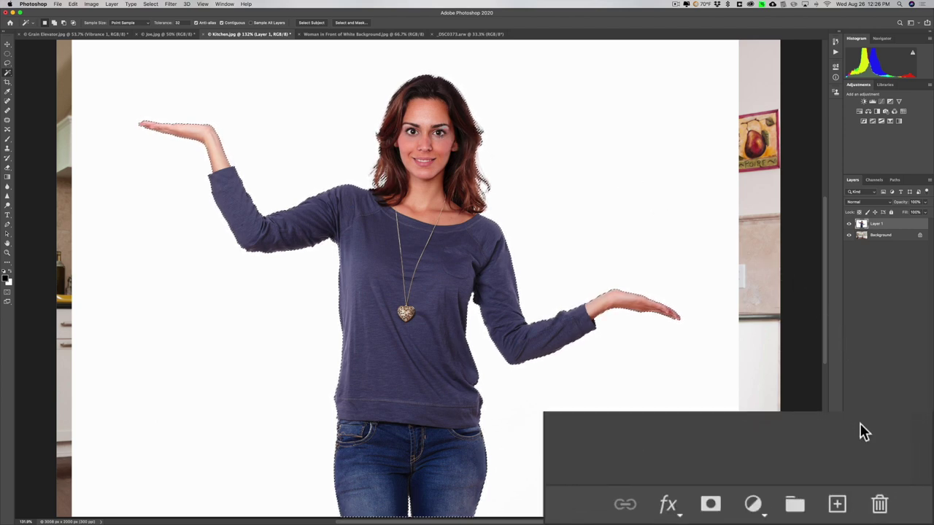
left_click(712, 505)
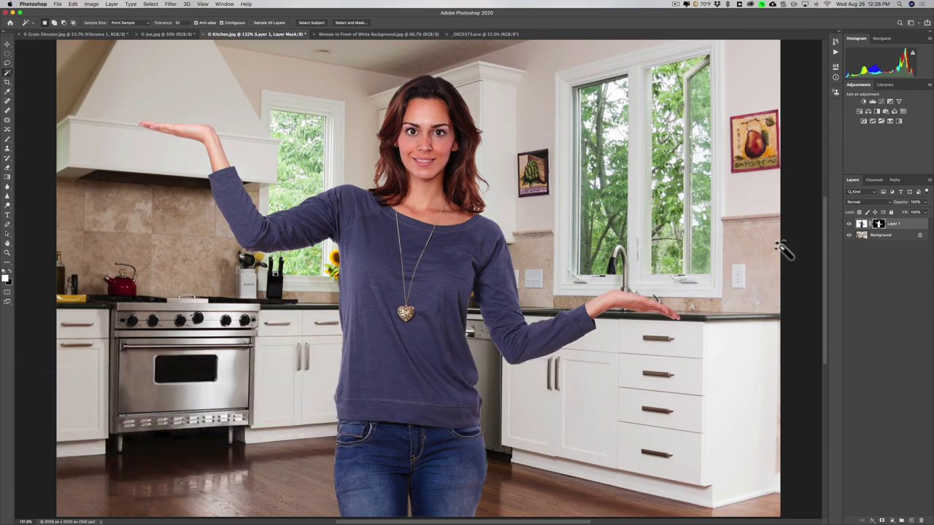
Step: Activate the Horizontal Type tool and examine its font family, font style and anti-aliasing options
key("t")
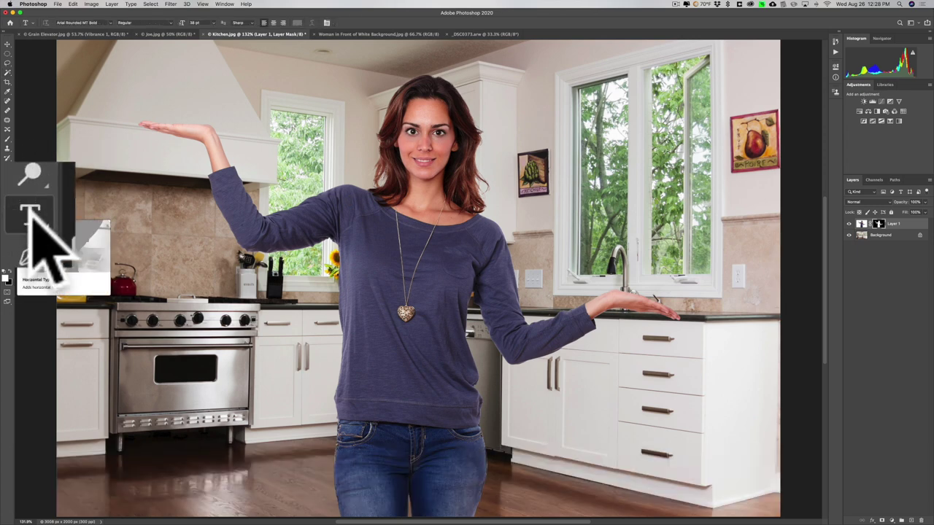
left_click(111, 22)
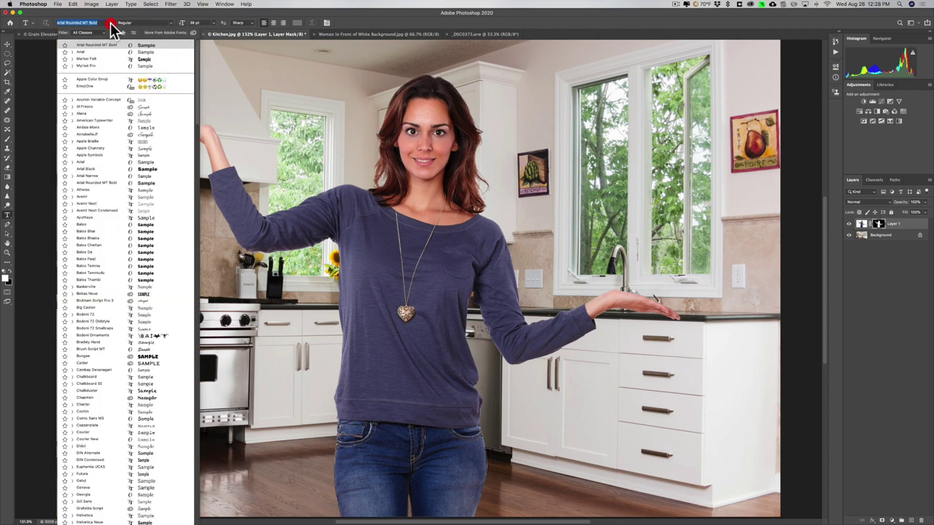
left_click(111, 22)
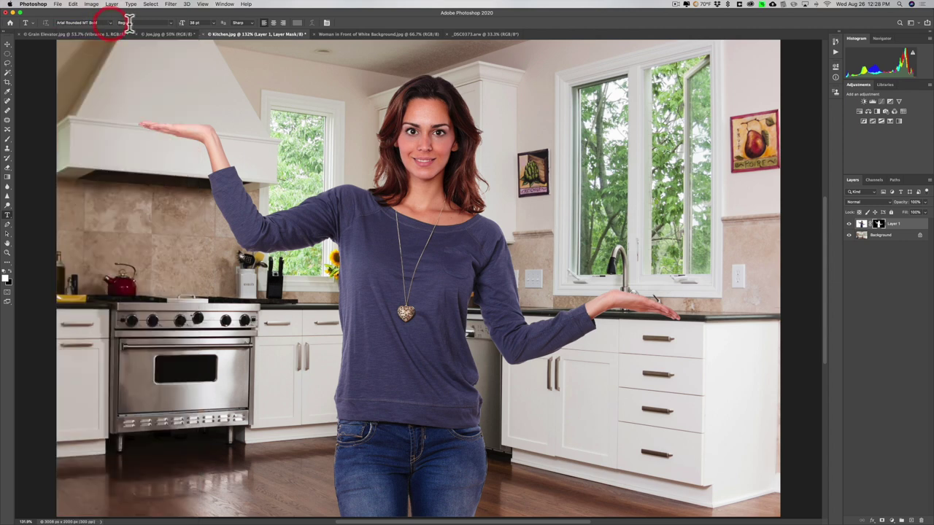
left_click(170, 22)
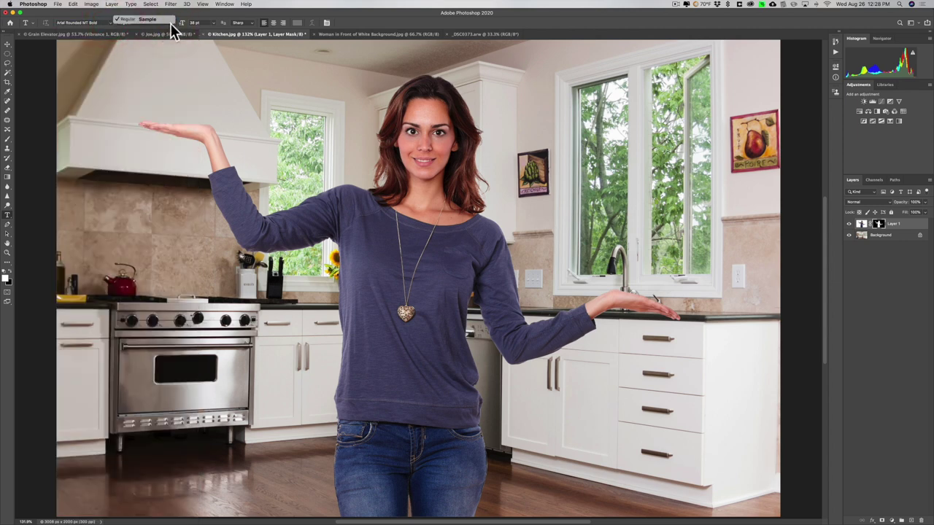
left_click(170, 22)
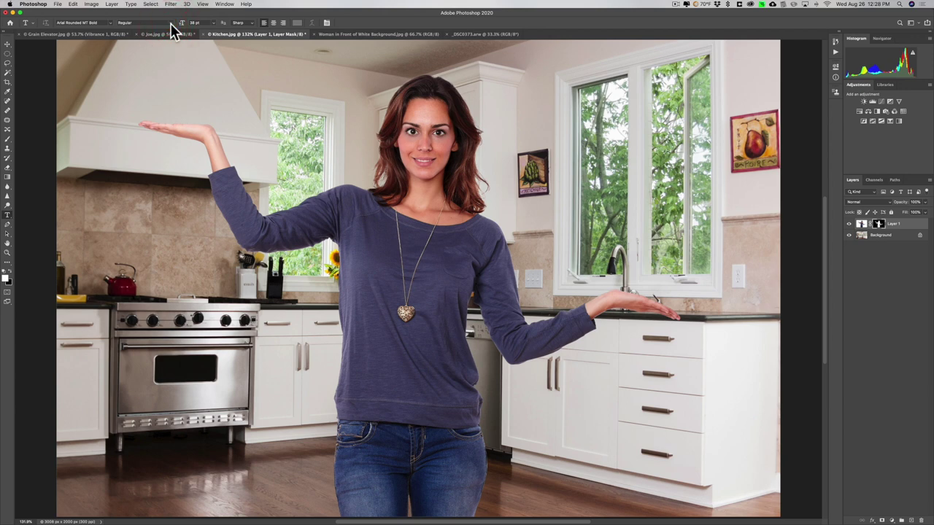
left_click(170, 23)
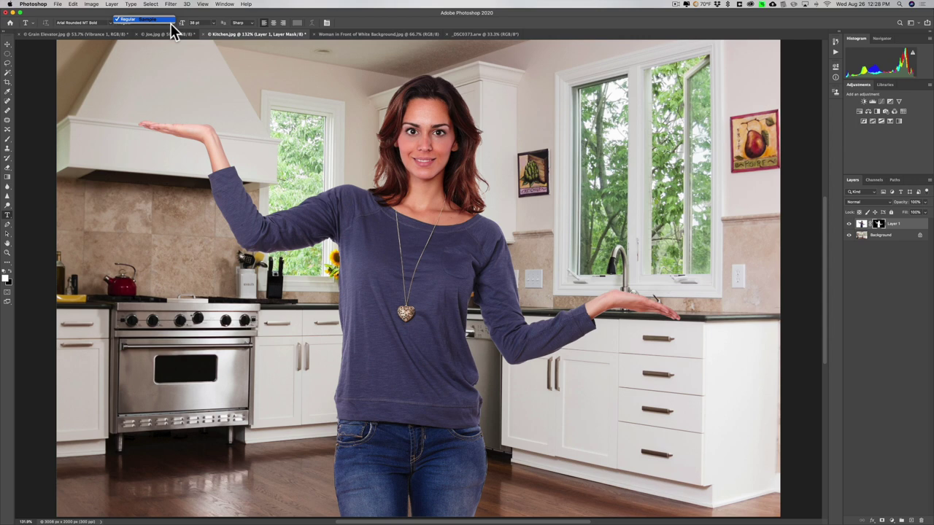
left_click(170, 23)
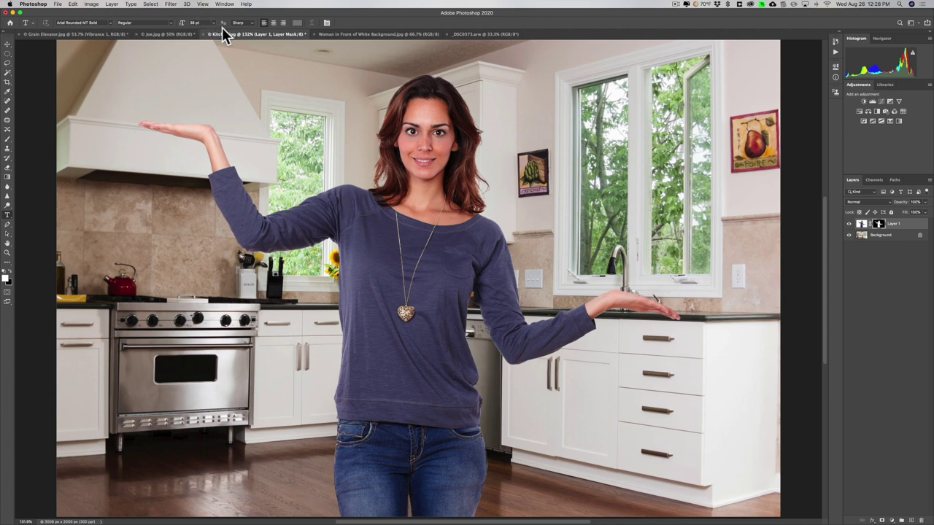
left_click(253, 22)
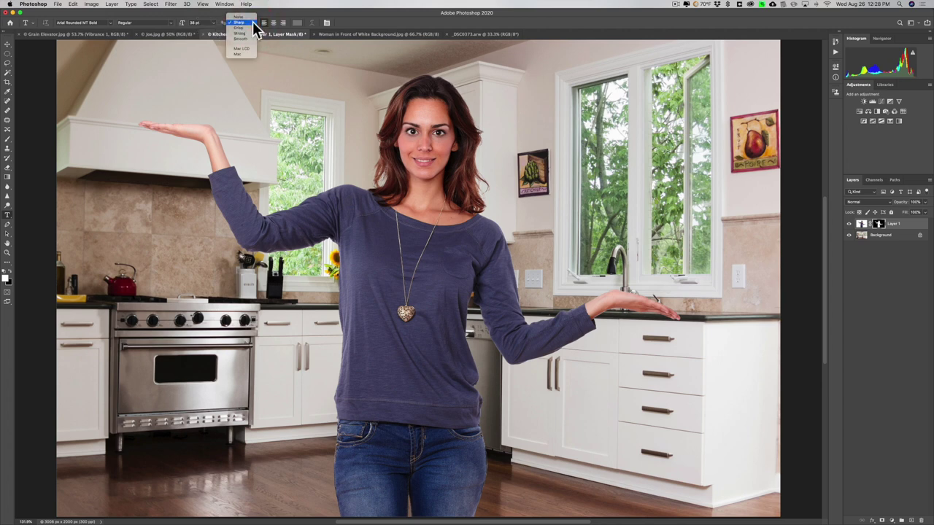
left_click(278, 13)
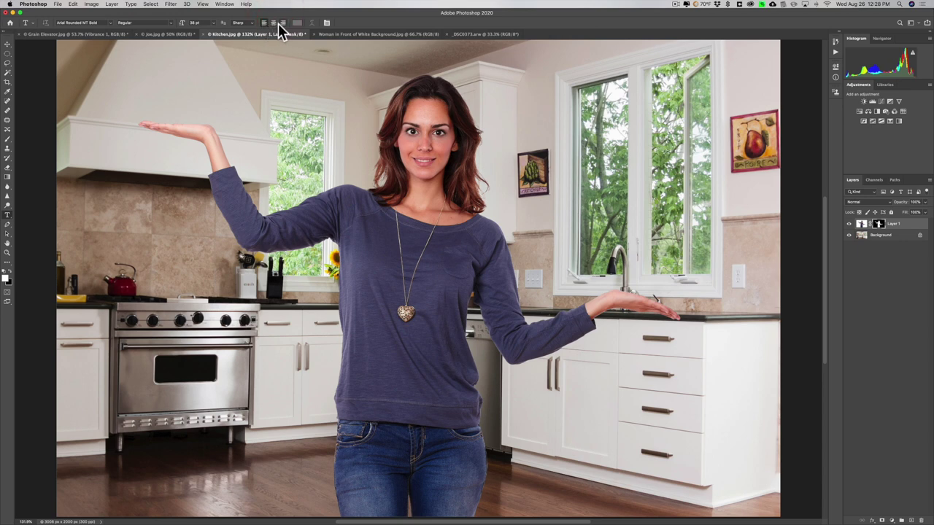
Step: Add the text "My New Kitchen" over the large window, and move it up beside the woman's head so it fits inside the image
left_click(584, 141)
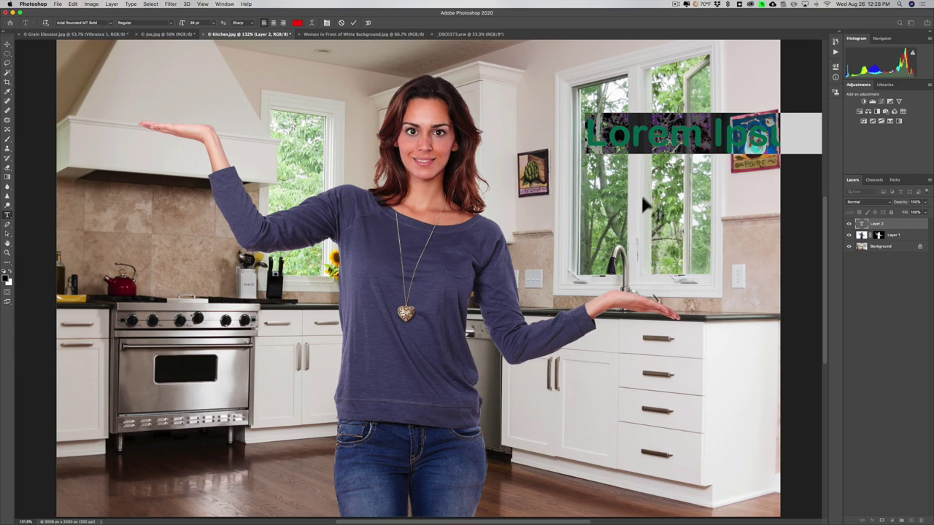
type("M")
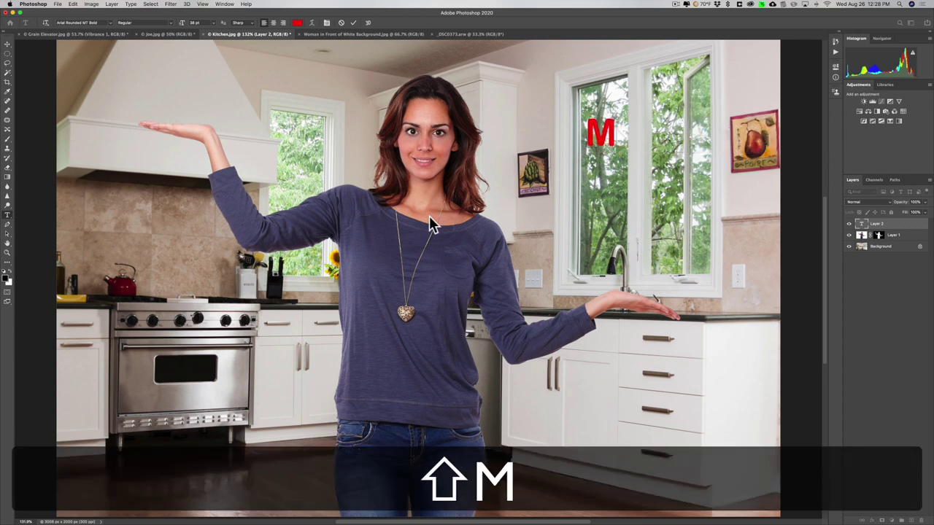
type("y New")
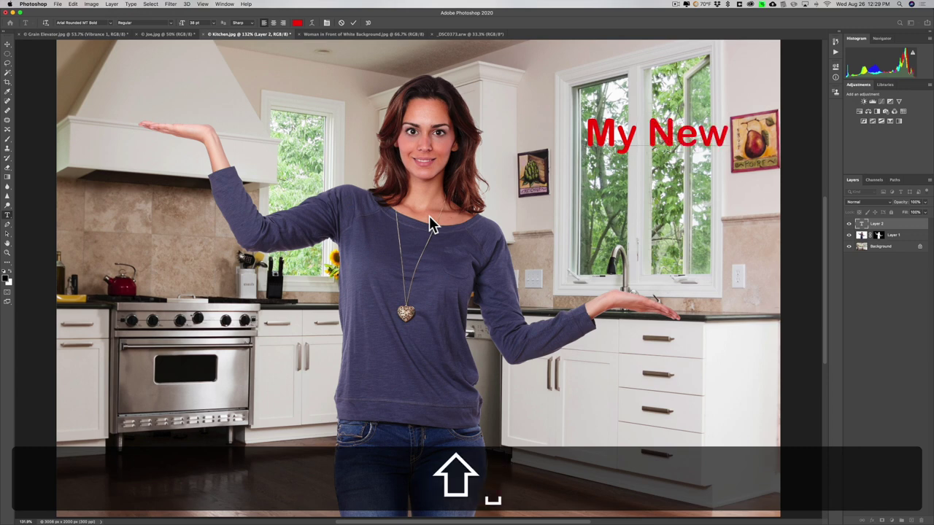
type(" Kitchen")
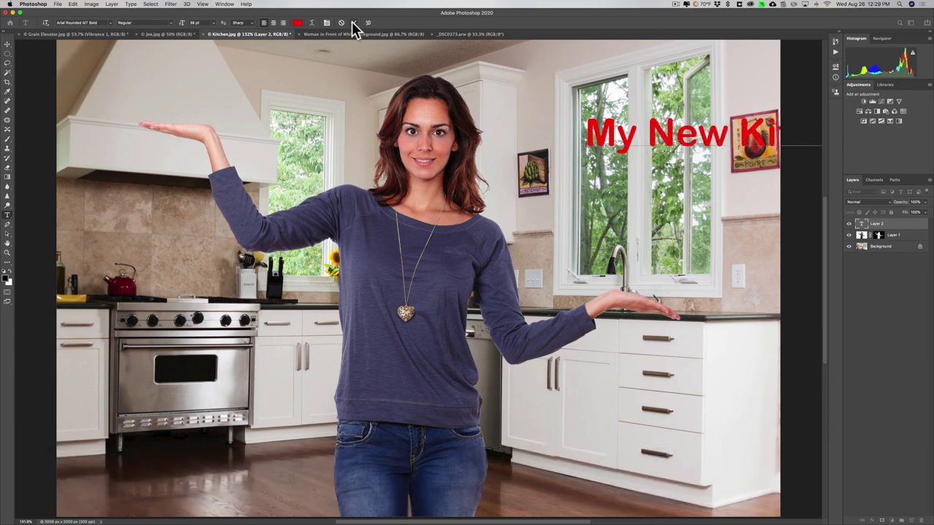
left_click(354, 22)
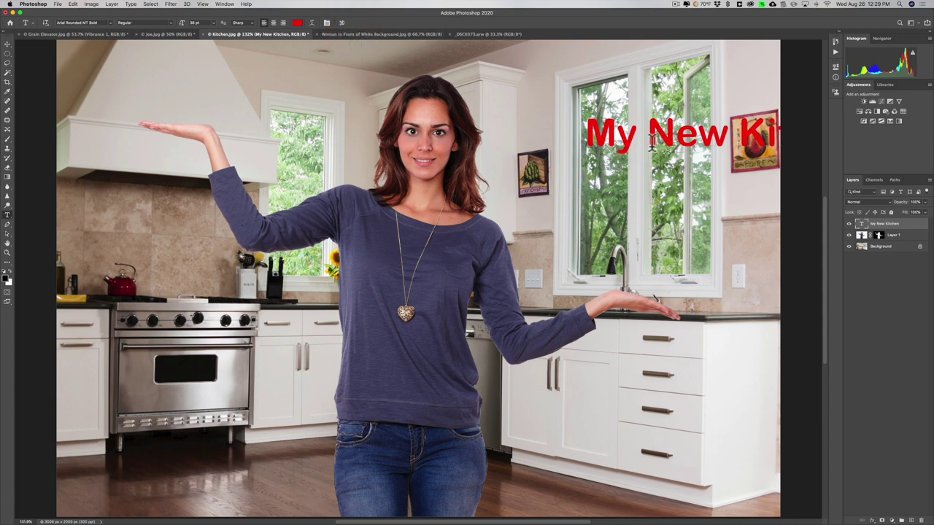
key("v")
left_click_drag(652, 145, 547, 111)
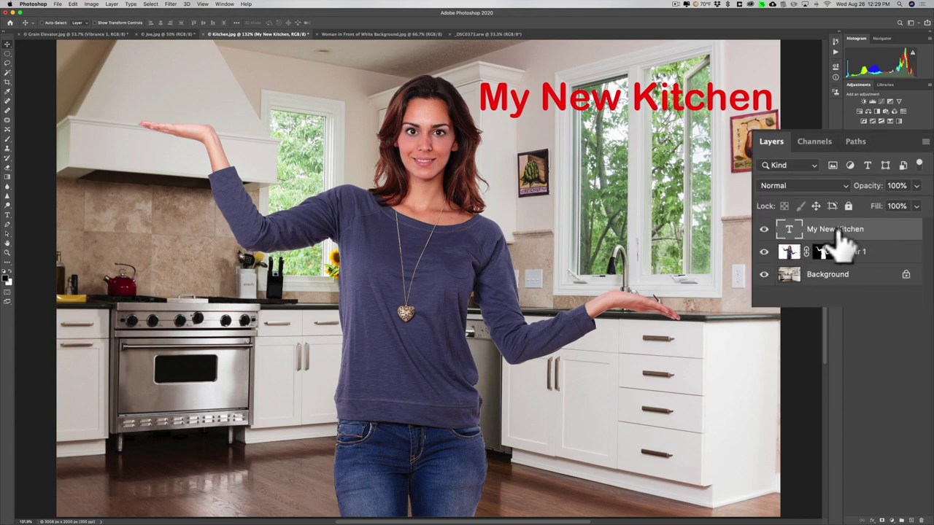
Step: Reopen the "My New Kitchen" text layer for editing with all its text selected, and set the font size to 30 pt
double_click(788, 231)
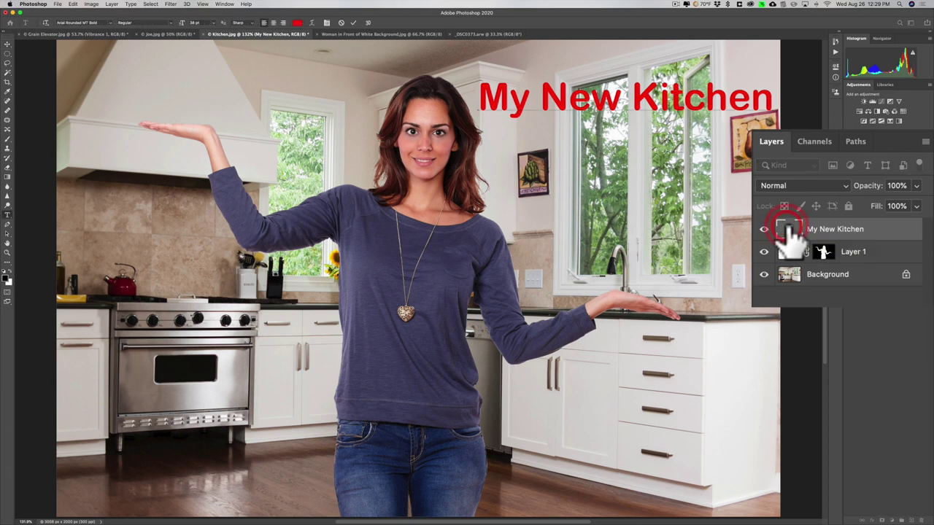
double_click(788, 231)
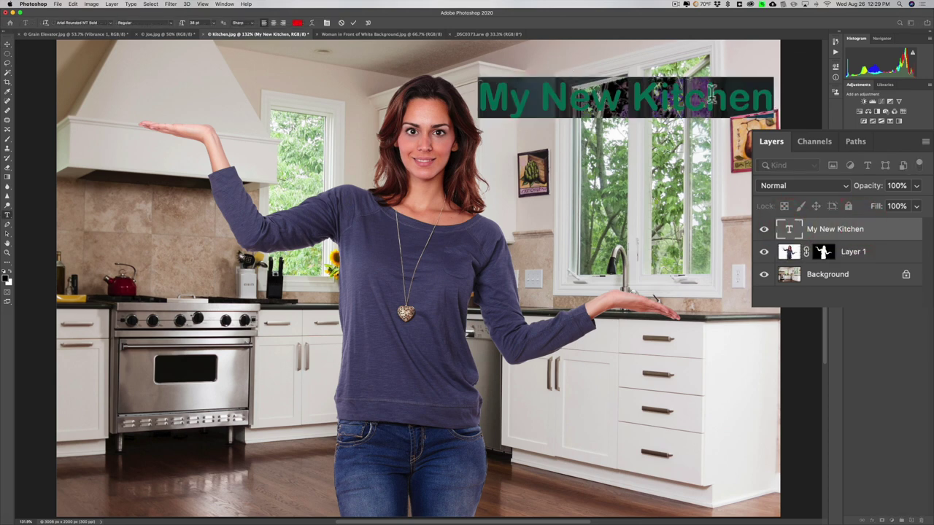
left_click(213, 23)
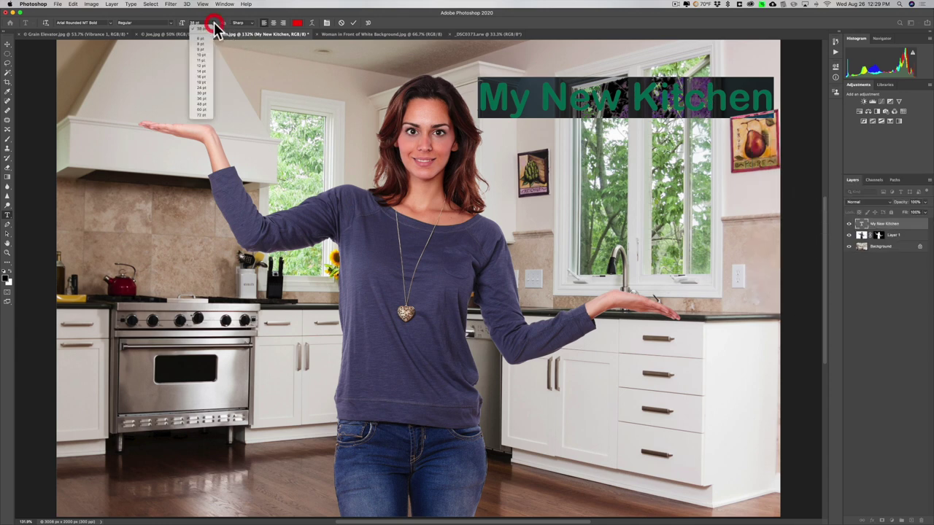
left_click(203, 96)
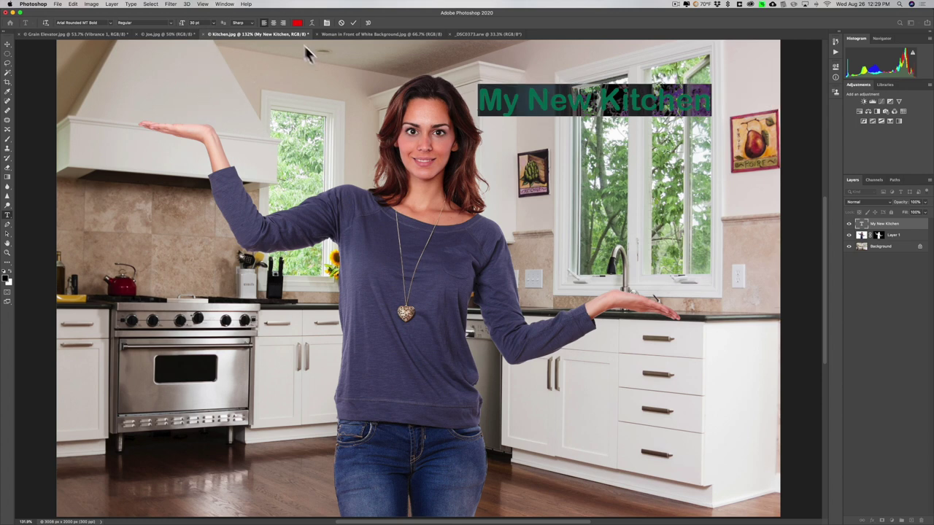
Step: Recolor the text to yellow fff000, commit the edit, and move the text onto the range hood above the woman's raised hand
left_click(297, 24)
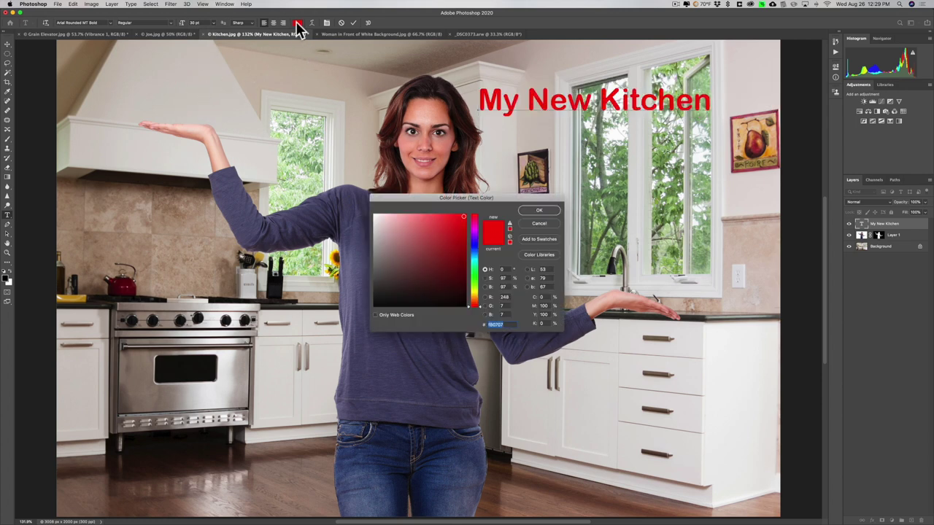
left_click(474, 290)
left_click(466, 214)
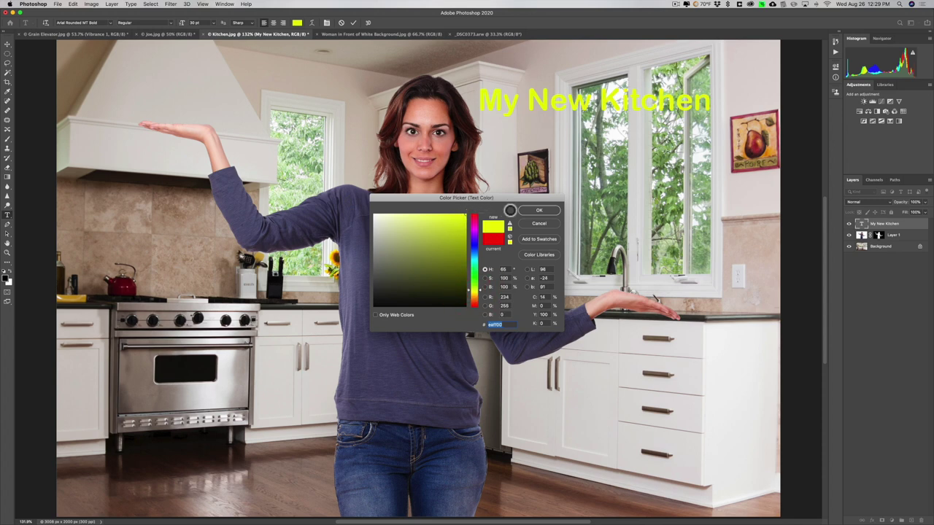
type("fff000")
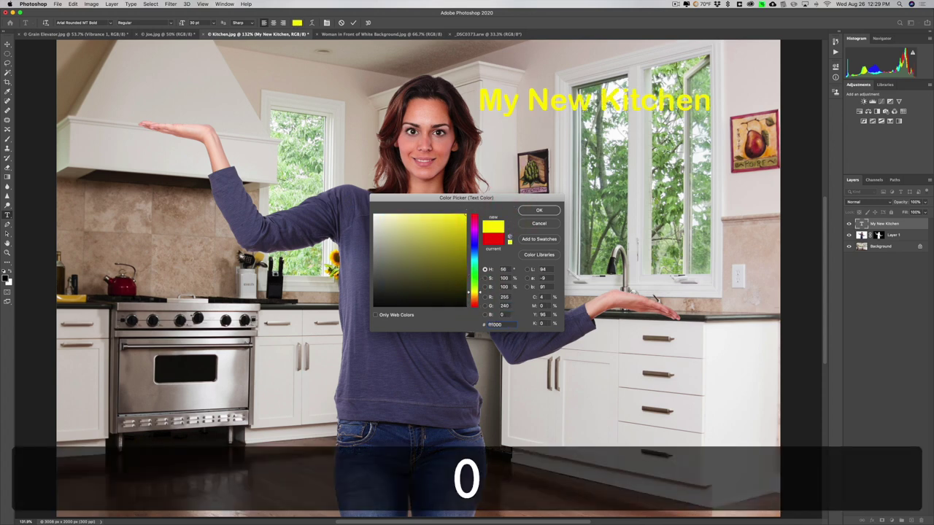
left_click(539, 212)
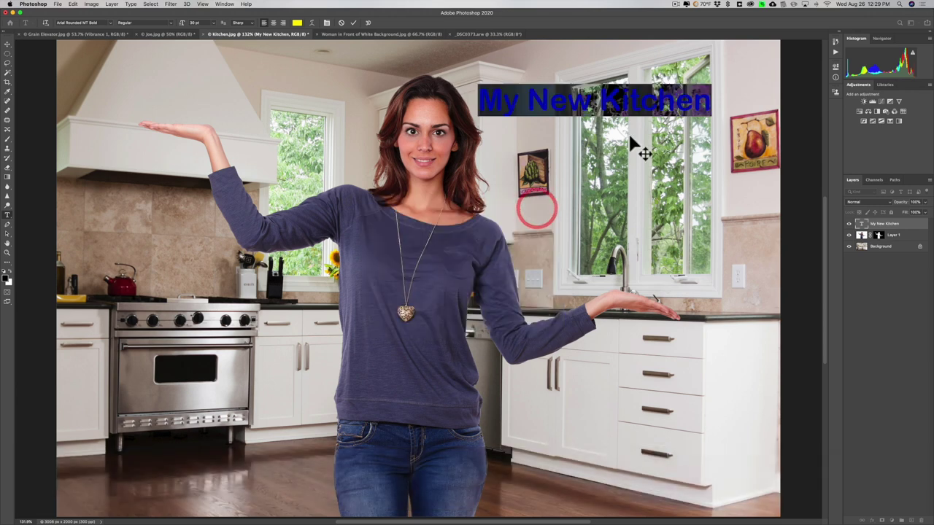
left_click(353, 23)
left_click(8, 45)
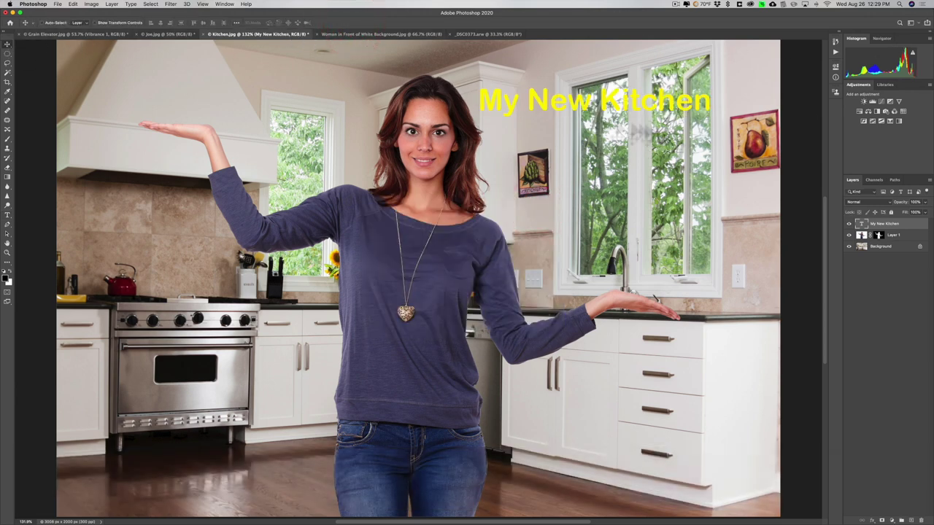
left_click_drag(573, 112, 223, 94)
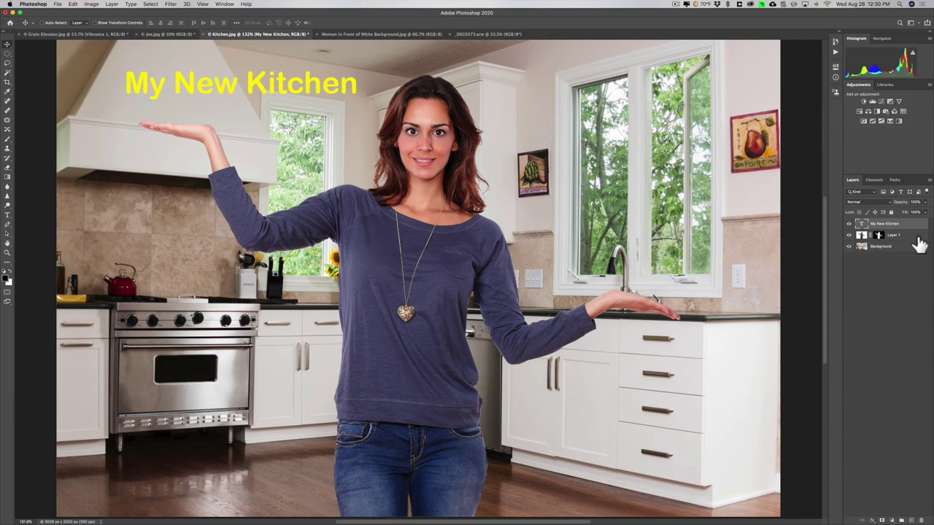
Step: Examine the file formats offered by Save As, including Photoshop, TIFF and JPEG, and leave without saving
left_click(57, 4)
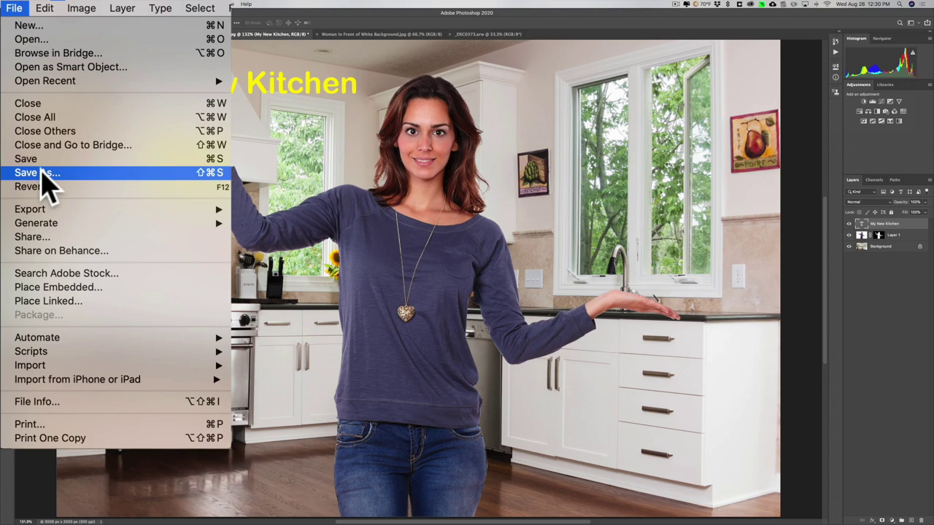
left_click(42, 172)
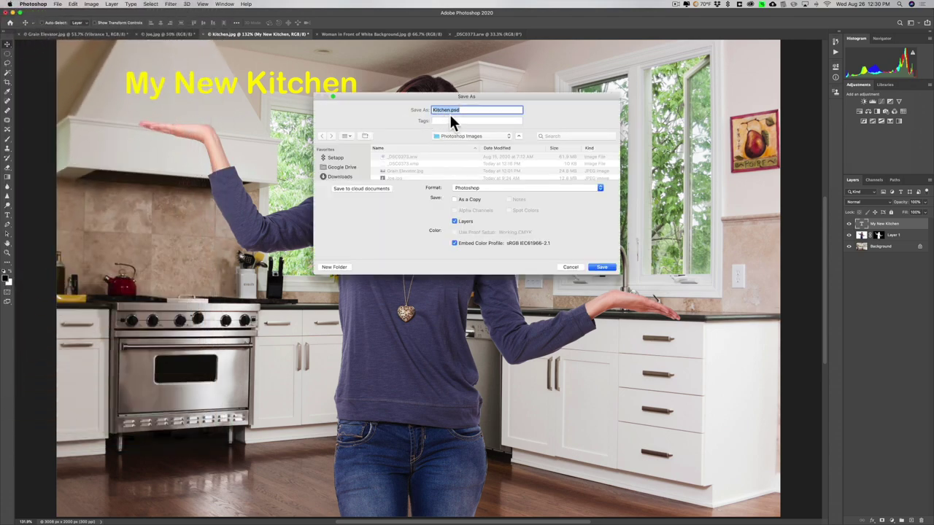
left_click(600, 187)
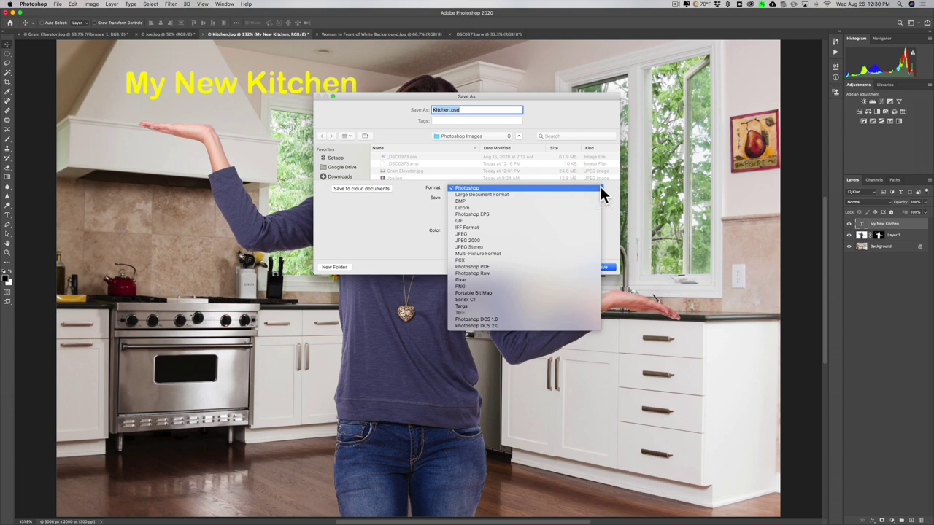
left_click(522, 189)
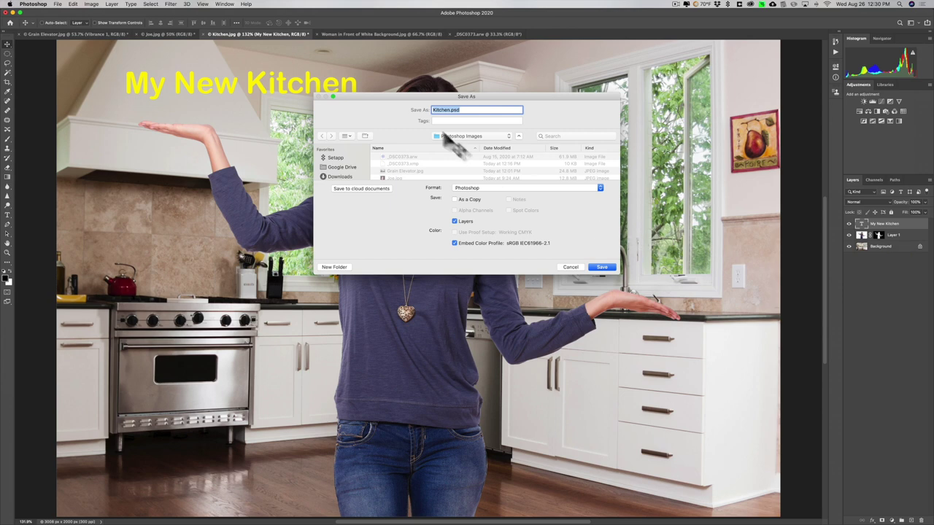
left_click(601, 187)
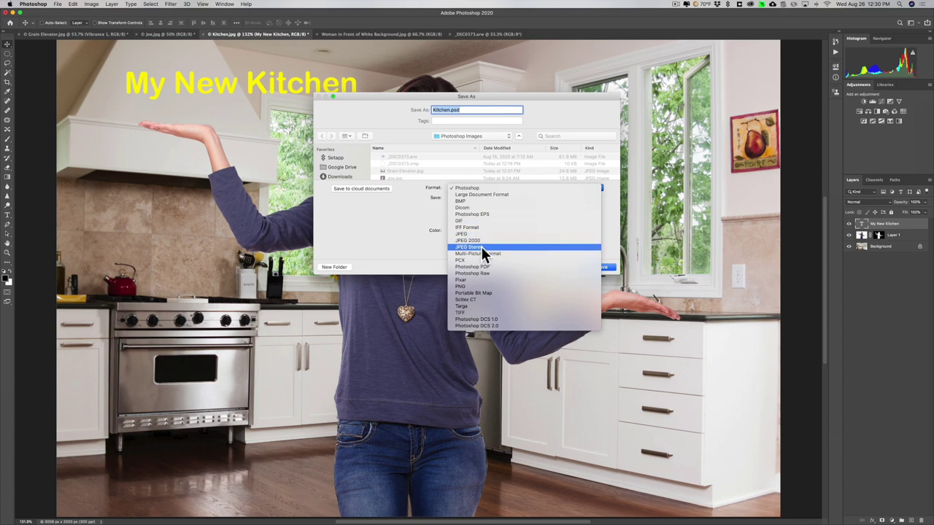
left_click(482, 313)
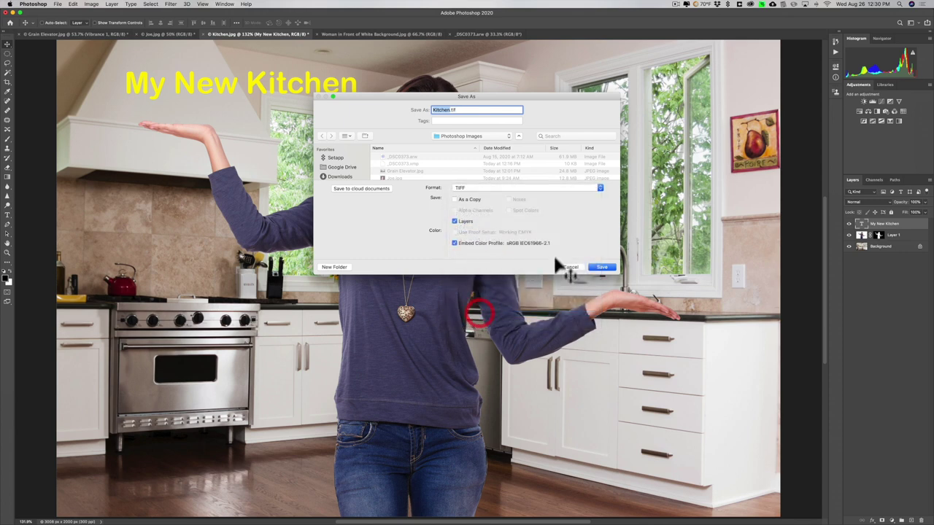
left_click(600, 188)
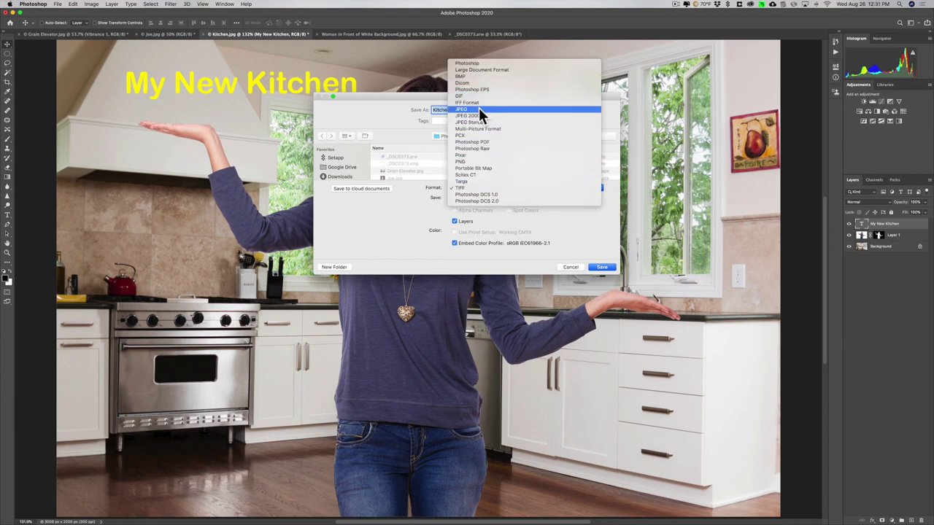
left_click(386, 102)
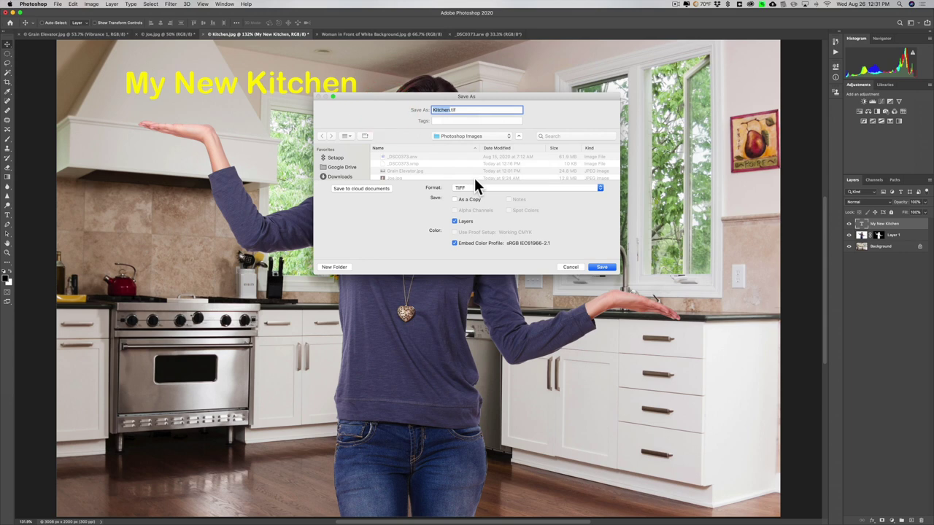
left_click(574, 268)
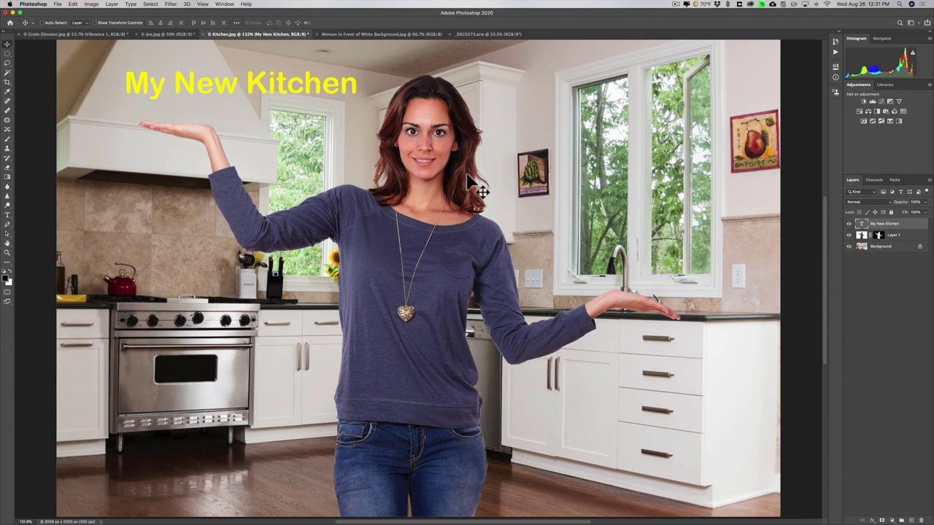
Step: Open the composite in Export As and set the image width to 1080 px
left_click(57, 4)
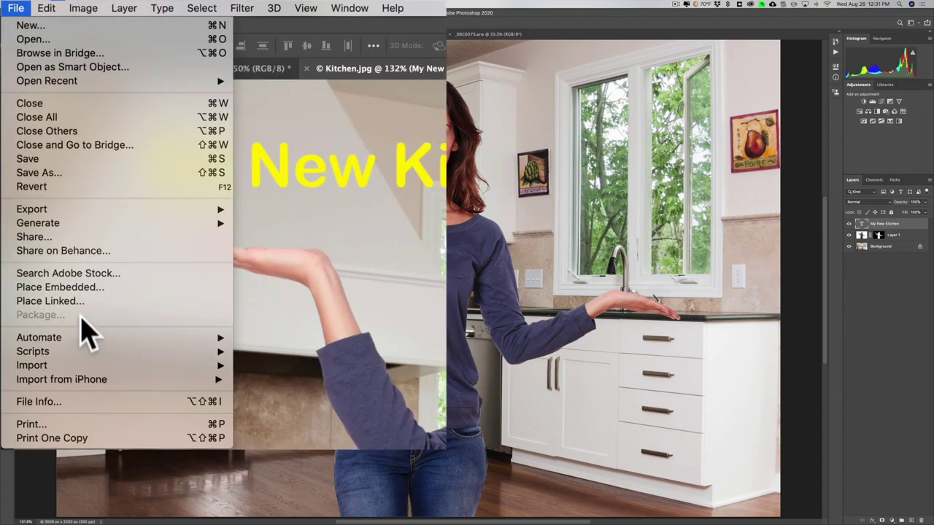
mouse_move(90, 212)
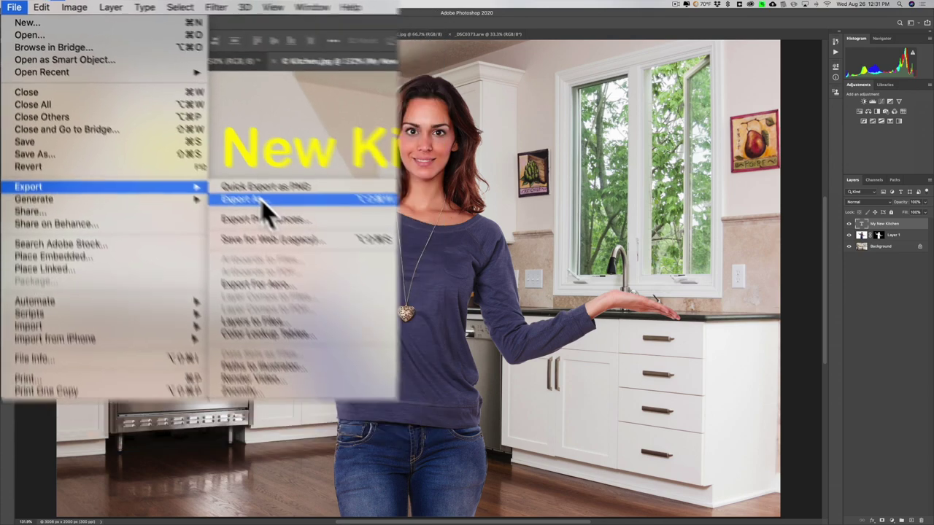
left_click(195, 112)
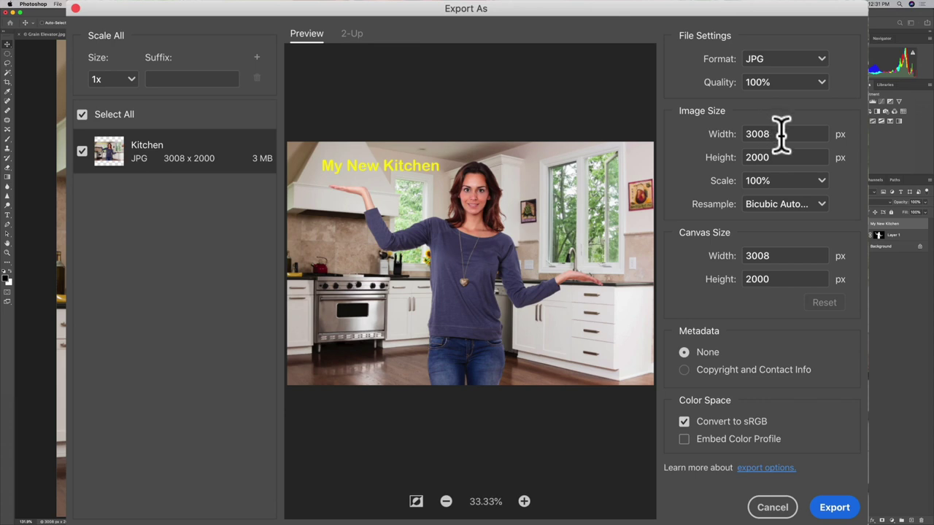
left_click(689, 142)
type("1080")
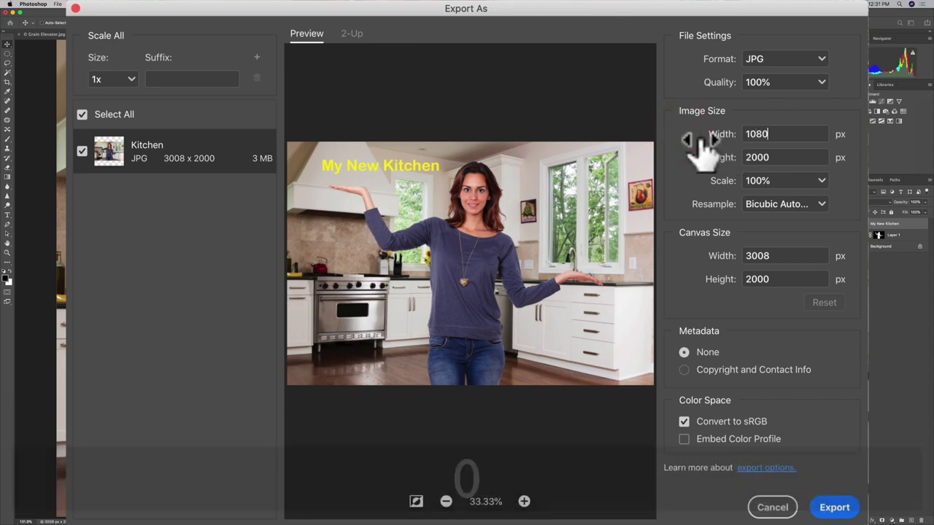
key("Tab")
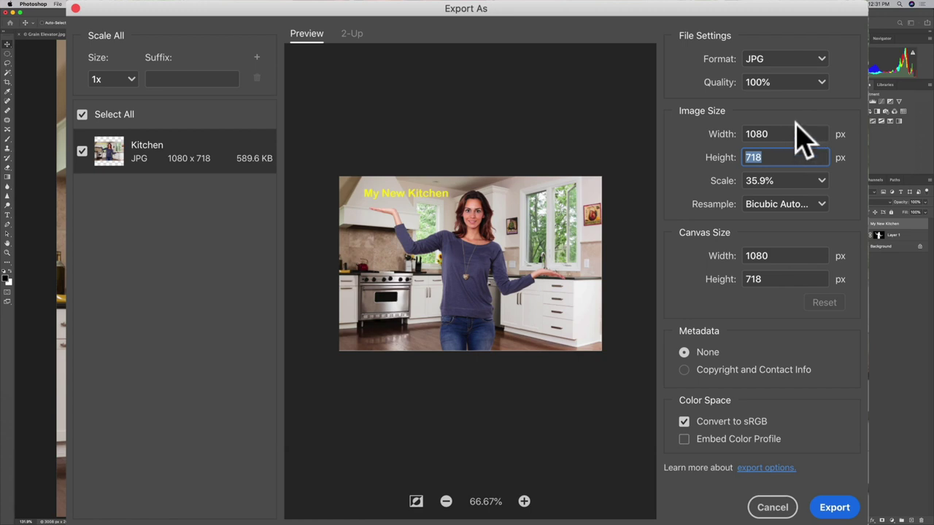
Step: Choose JPG as the export format and export the image to the Photoshop Images folder as My New Kitchen.jpg
left_click(823, 62)
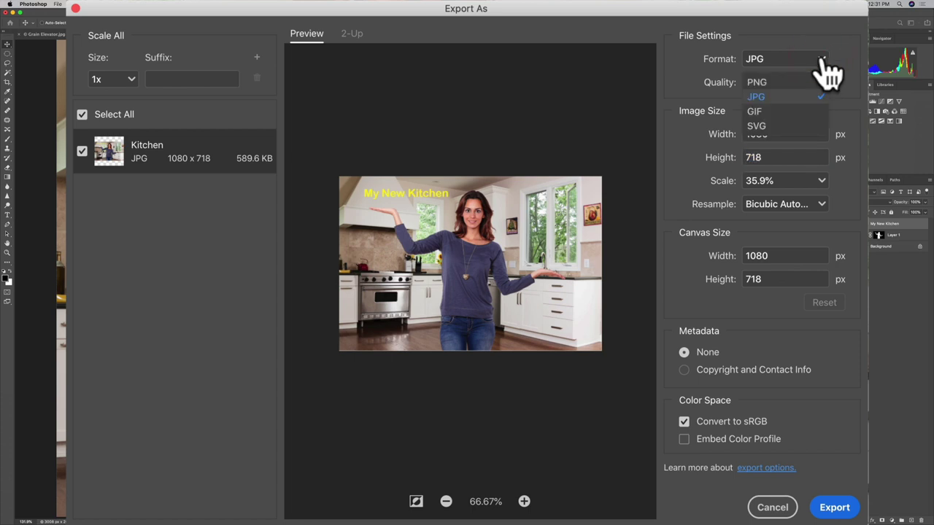
left_click(779, 95)
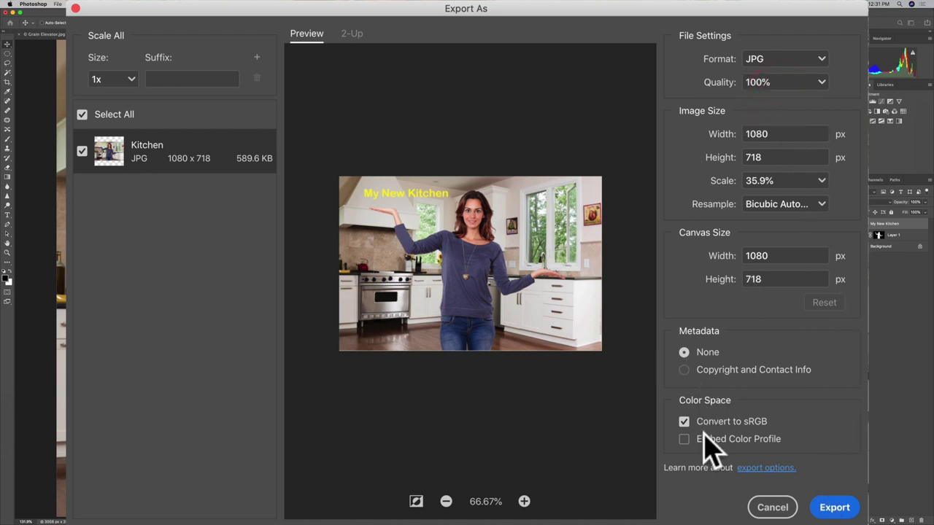
left_click(834, 507)
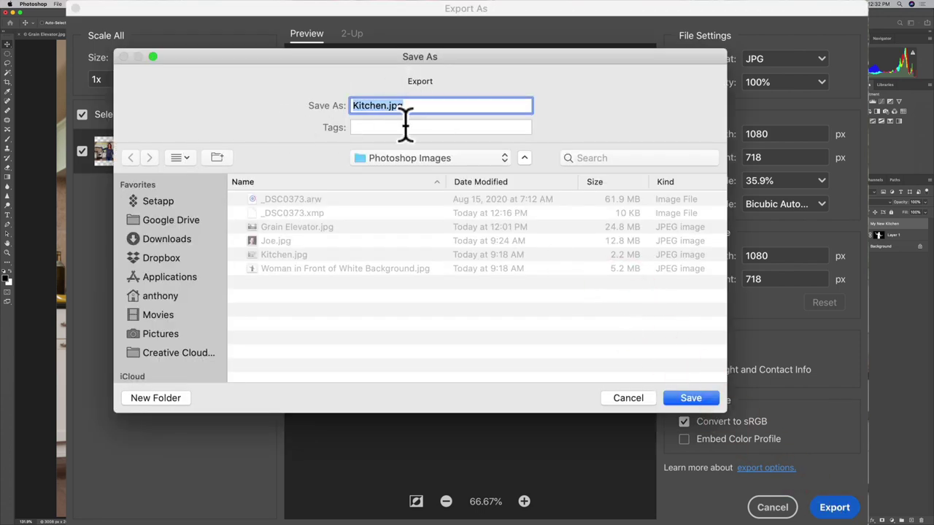
left_click(351, 106)
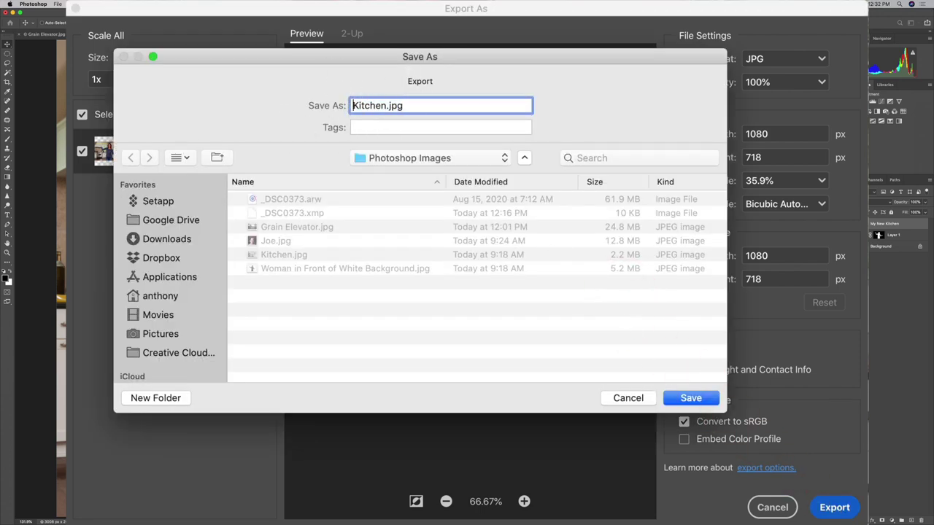
type("My New")
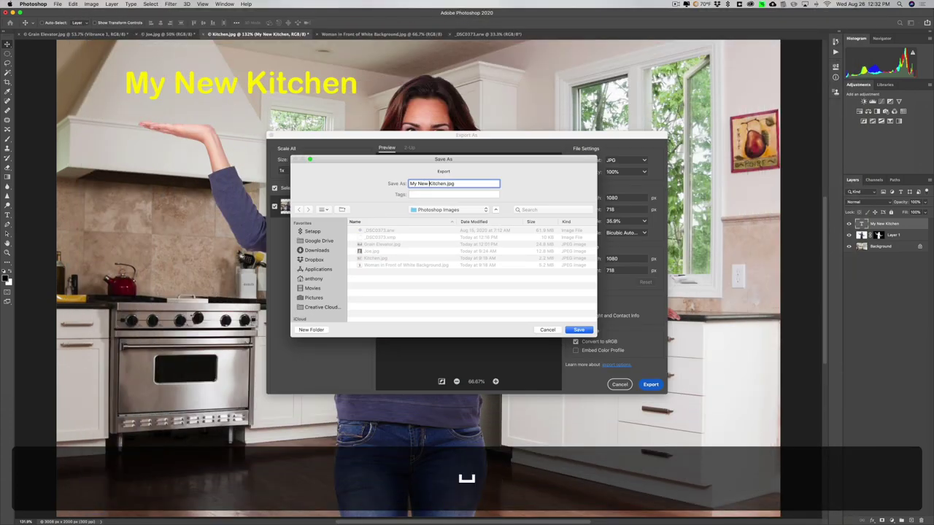
left_click(579, 330)
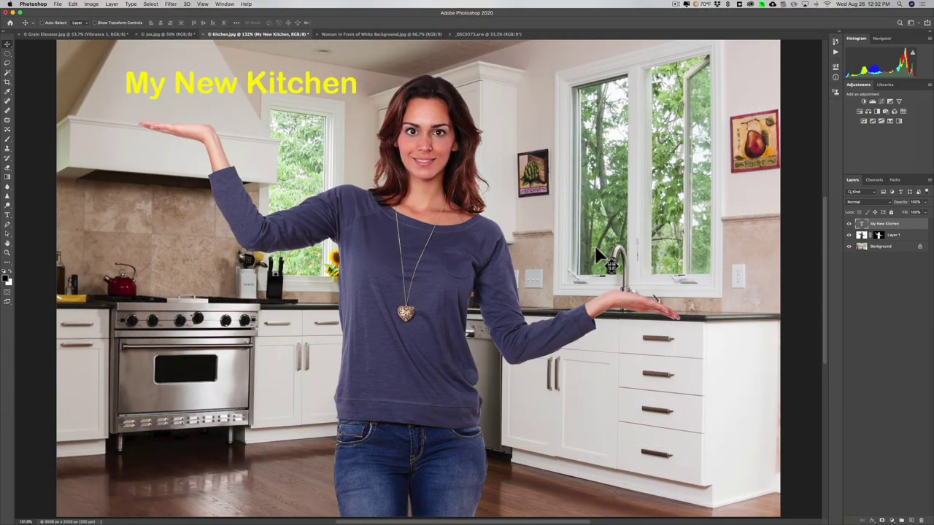